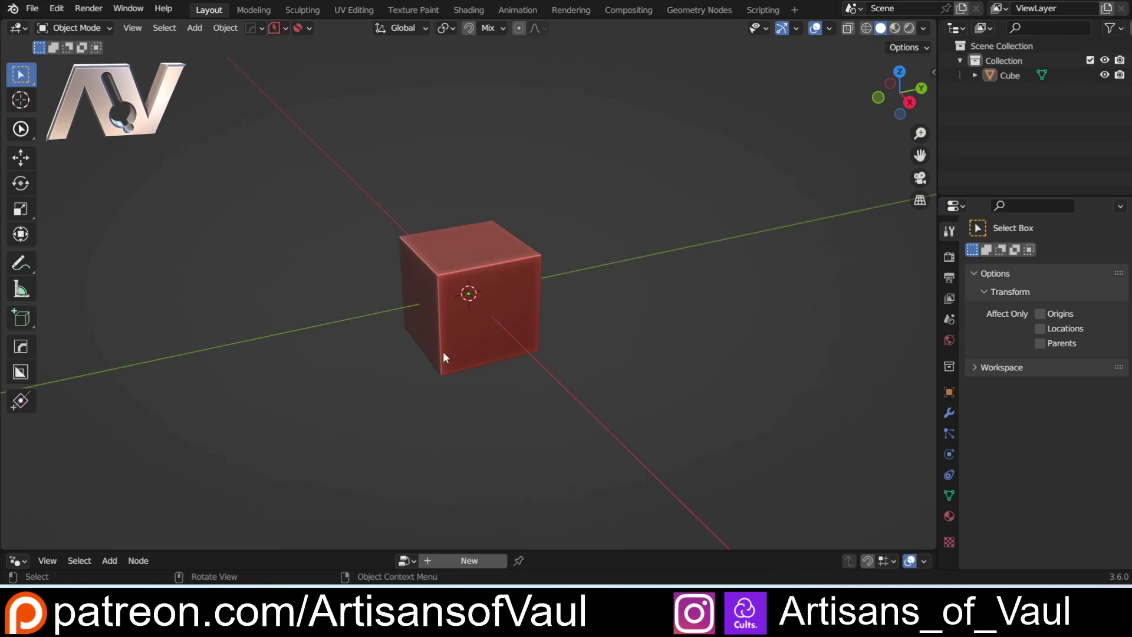
Orbit the view around the cube and close Blender's File menu without choosing anything
{"action": "middle_click_drag", "start_coordinate": [343, 318], "coordinate": [385, 316]}
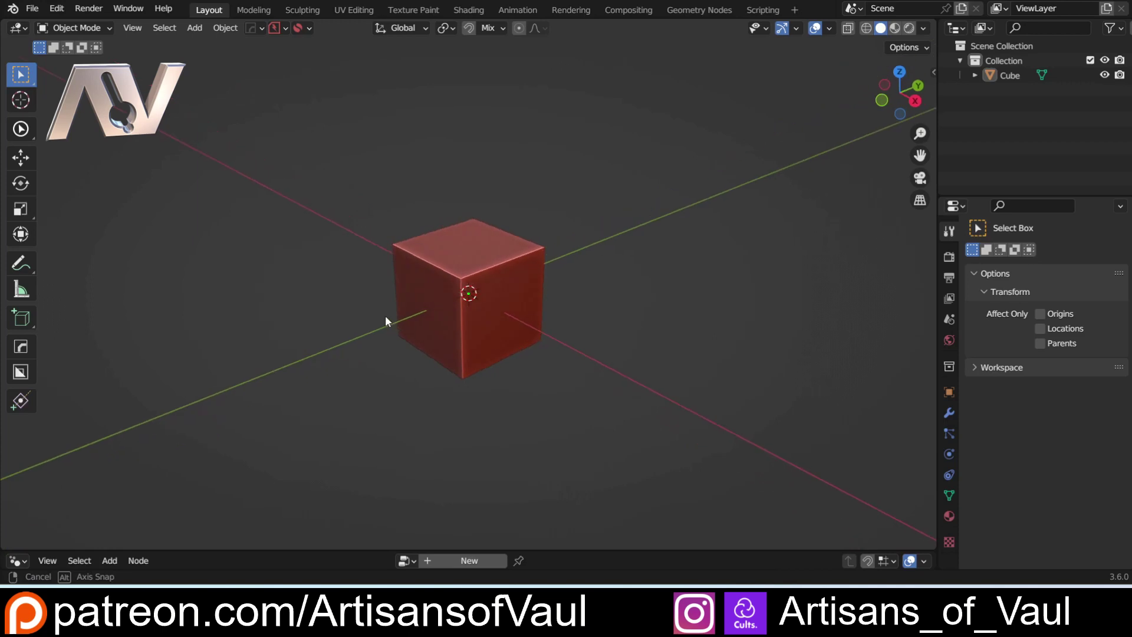
{"action": "left_click", "coordinate": [35, 9]}
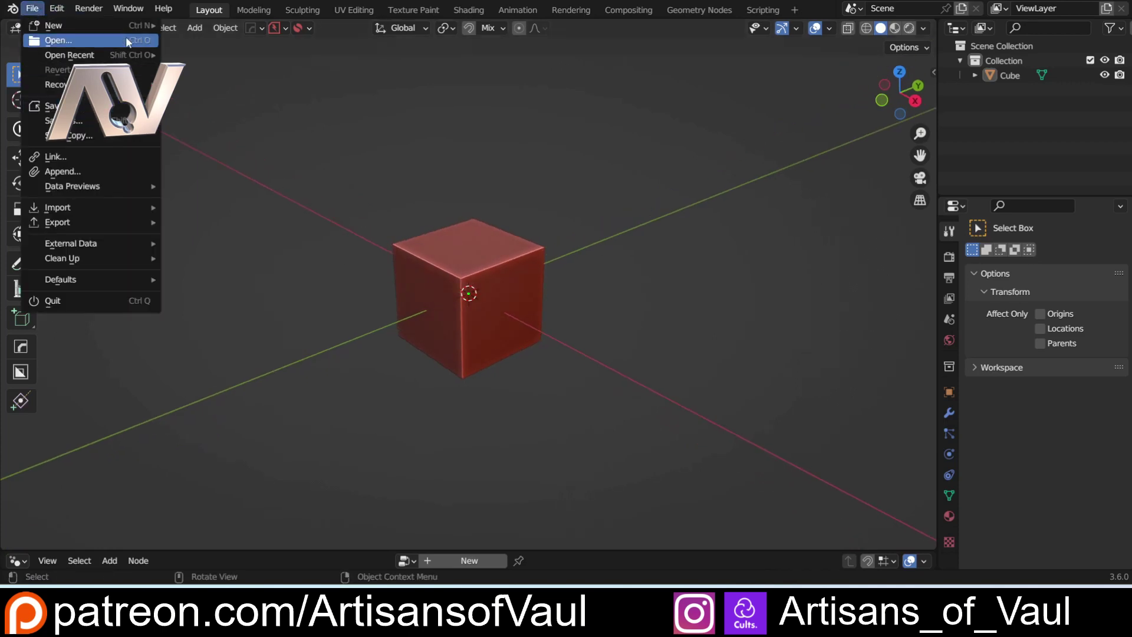
{"action": "mouse_move", "coordinate": [79, 224]}
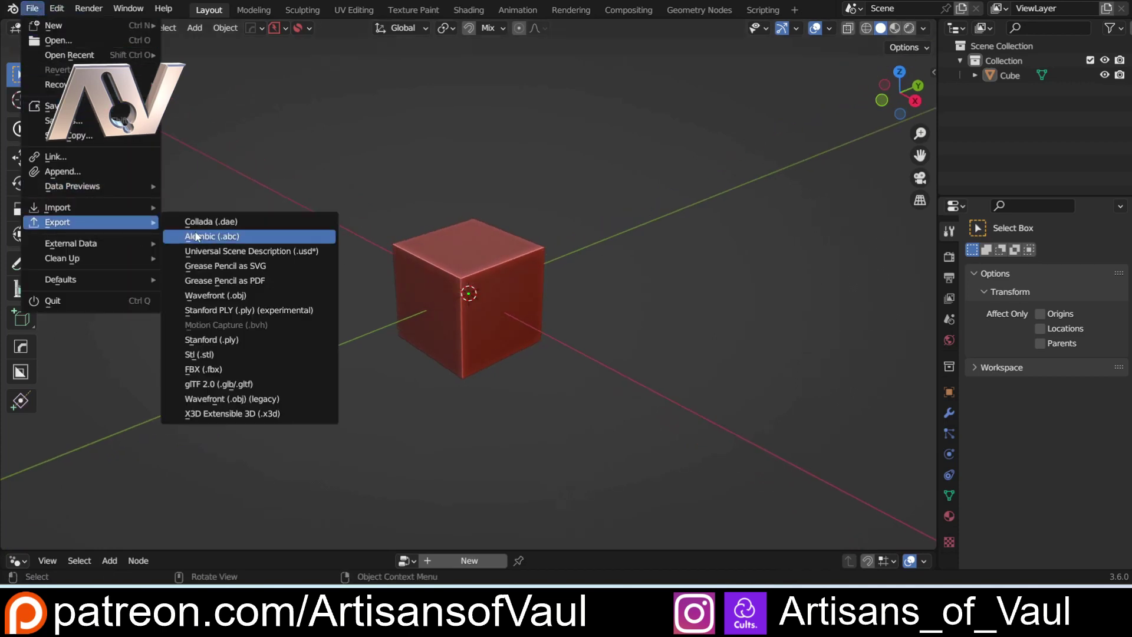
{"action": "left_click", "coordinate": [247, 139]}
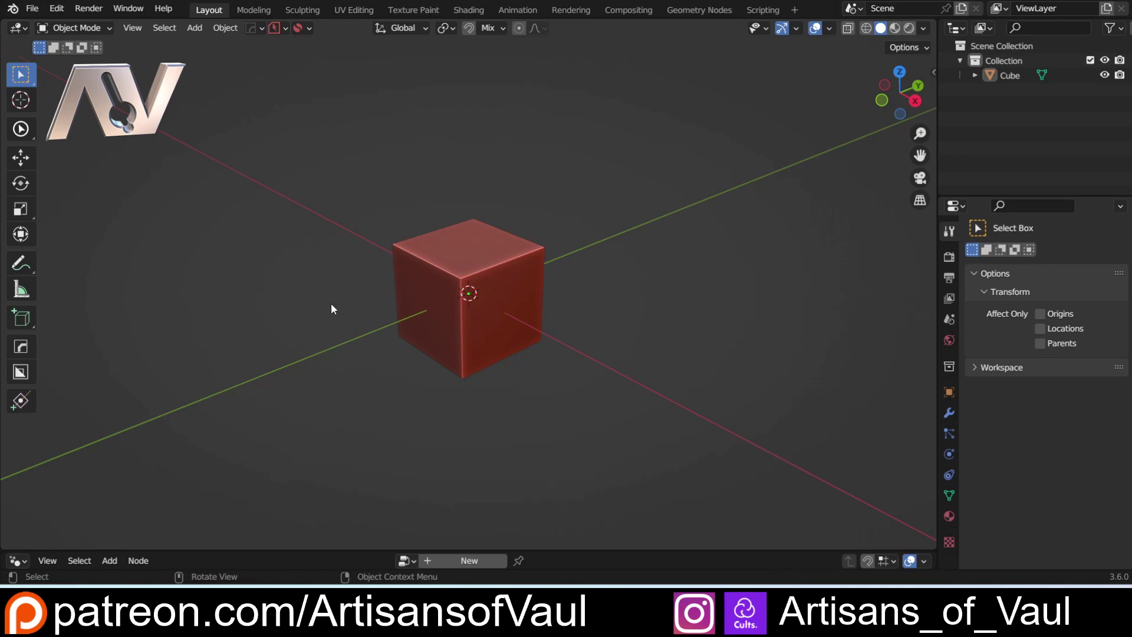
Run 'appdata' from the Windows Run prompt to open the AppData folder in File Explorer
{"action": "key", "text": "super+r"}
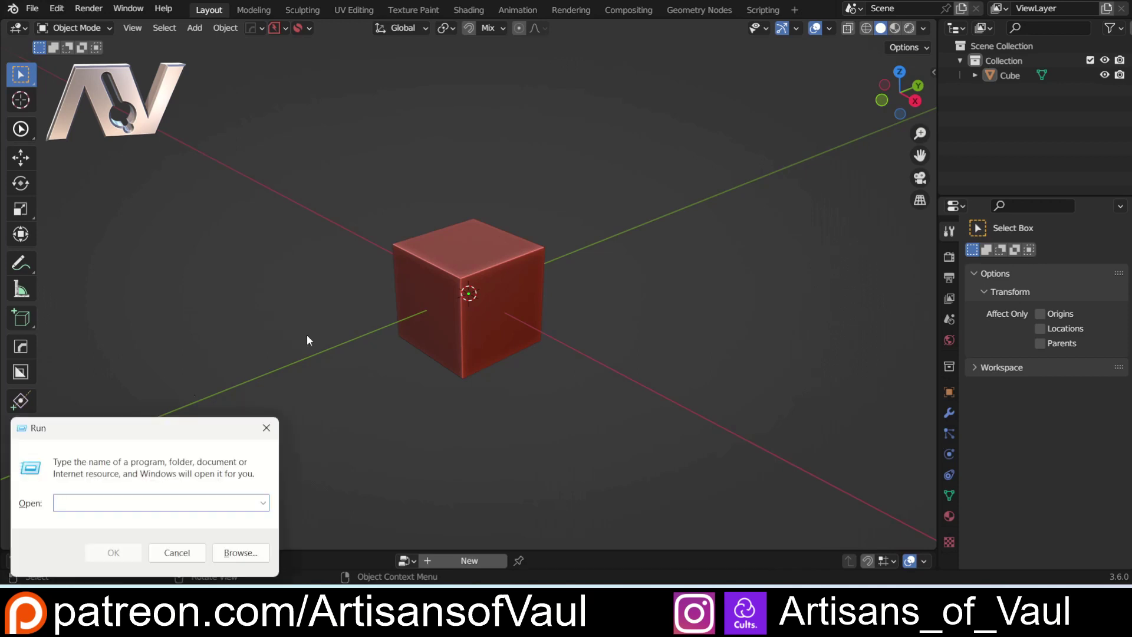
{"action": "type", "text": "app"}
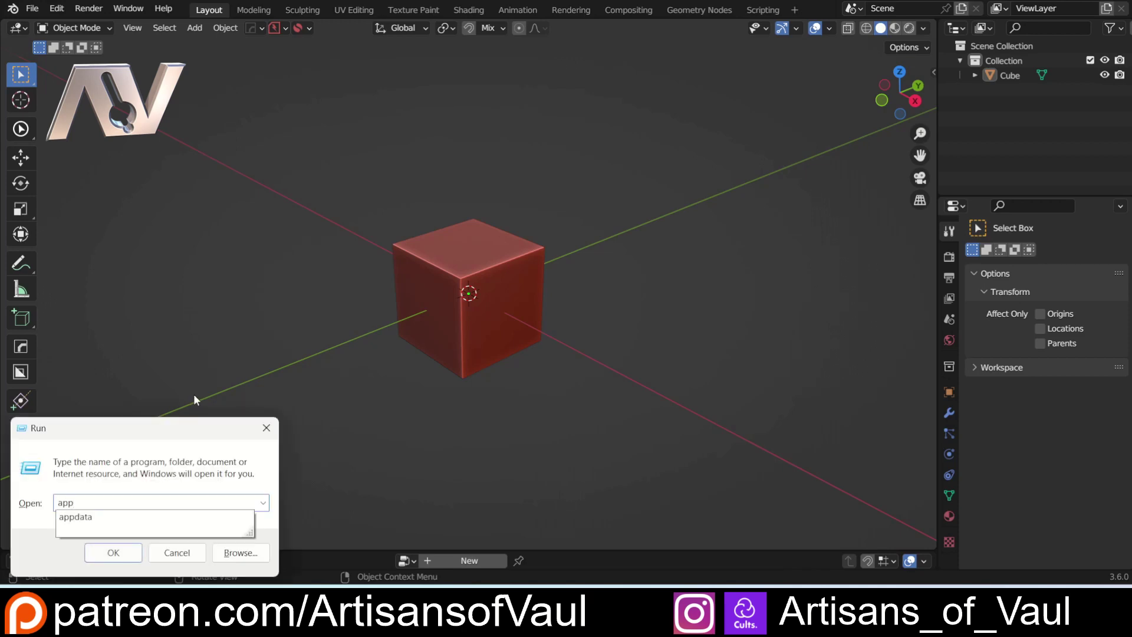
{"action": "left_click", "coordinate": [89, 517]}
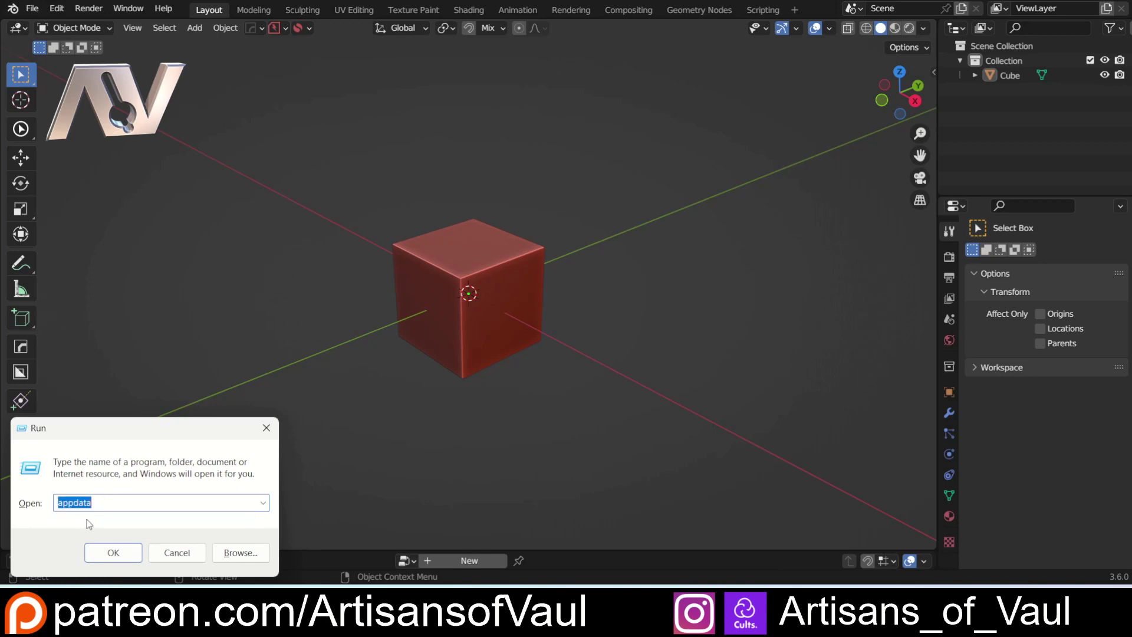
{"action": "left_click", "coordinate": [113, 552]}
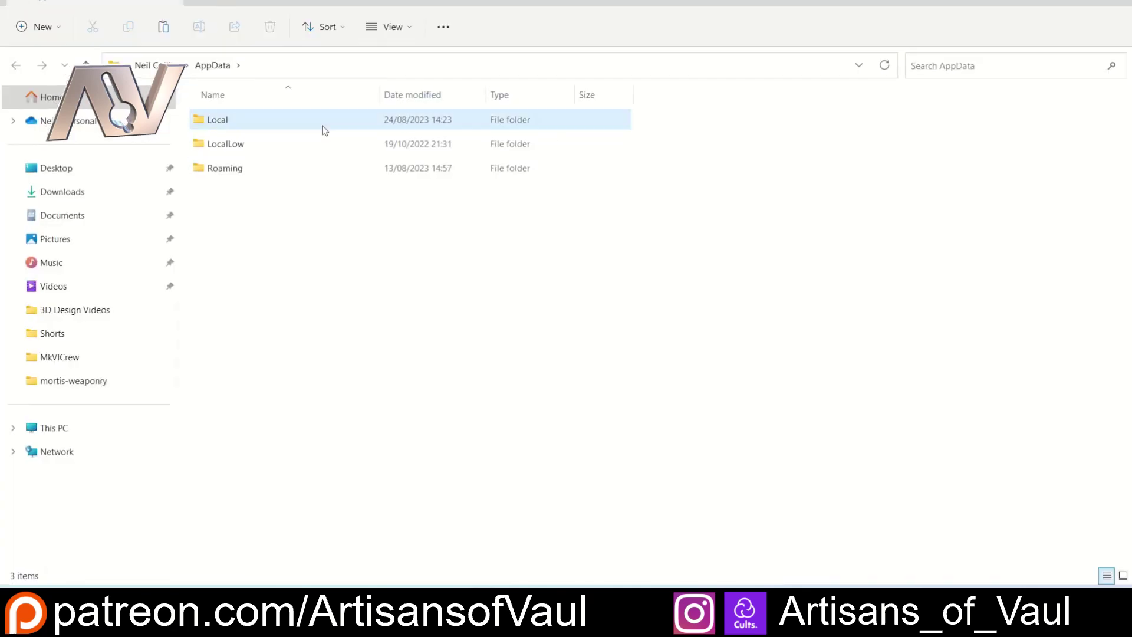
Browse Roaming > Blender Foundation > Blender > 3.6 > config to reveal the startup and userpref files
{"action": "double_click", "coordinate": [233, 171]}
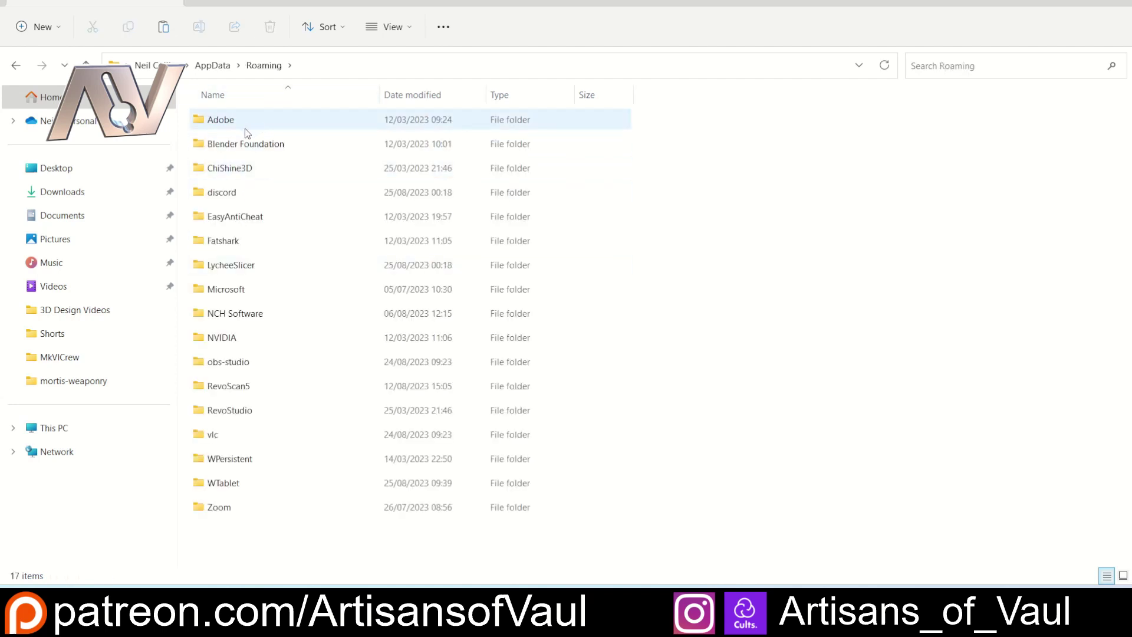
{"action": "left_click", "coordinate": [236, 146]}
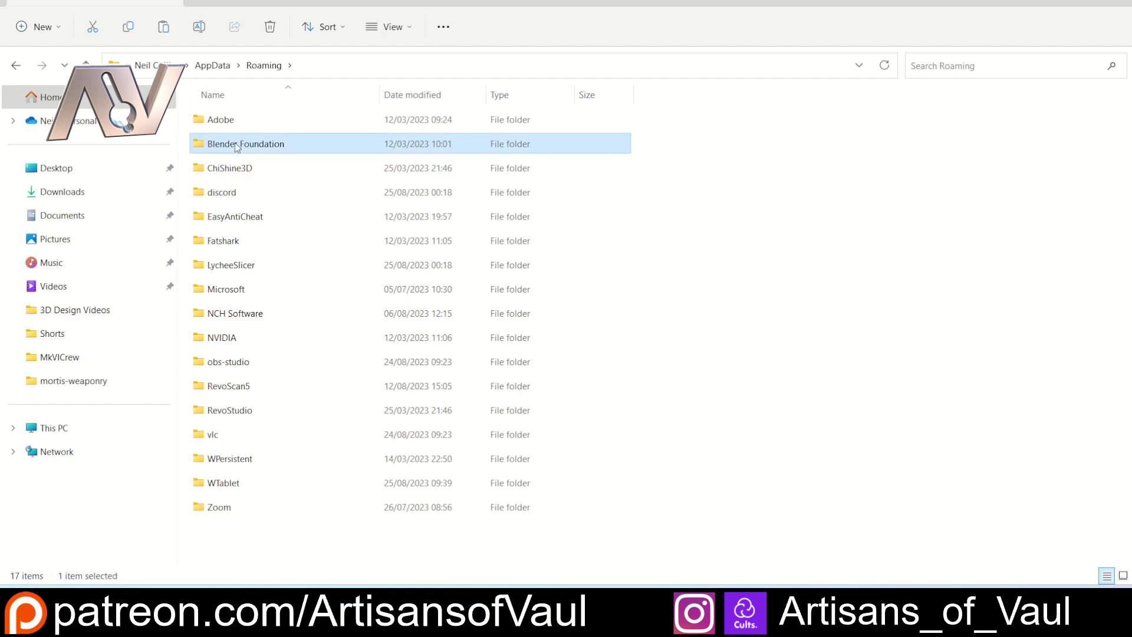
{"action": "double_click", "coordinate": [235, 143]}
{"action": "left_click", "coordinate": [202, 125]}
{"action": "double_click", "coordinate": [202, 125]}
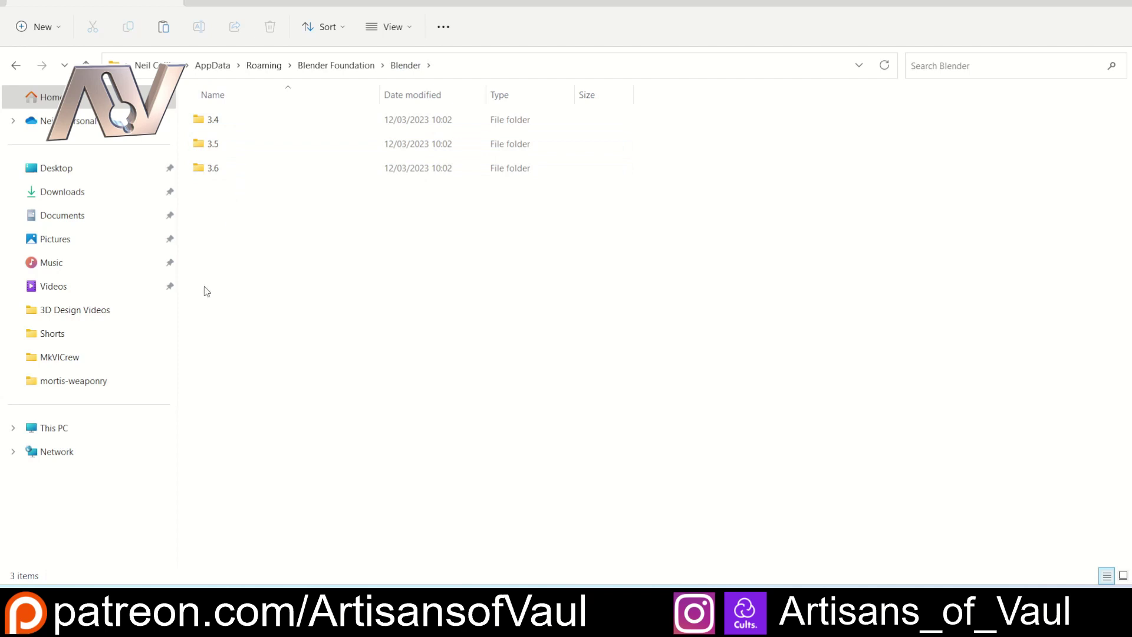
{"action": "double_click", "coordinate": [215, 167]}
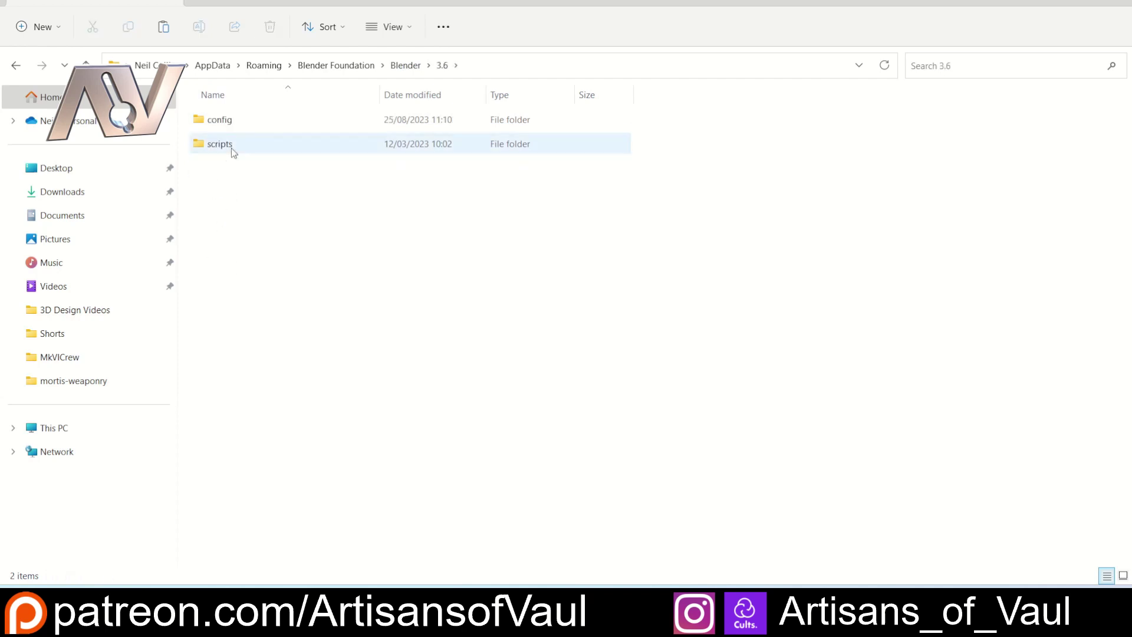
{"action": "left_click", "coordinate": [230, 123]}
{"action": "double_click", "coordinate": [231, 124]}
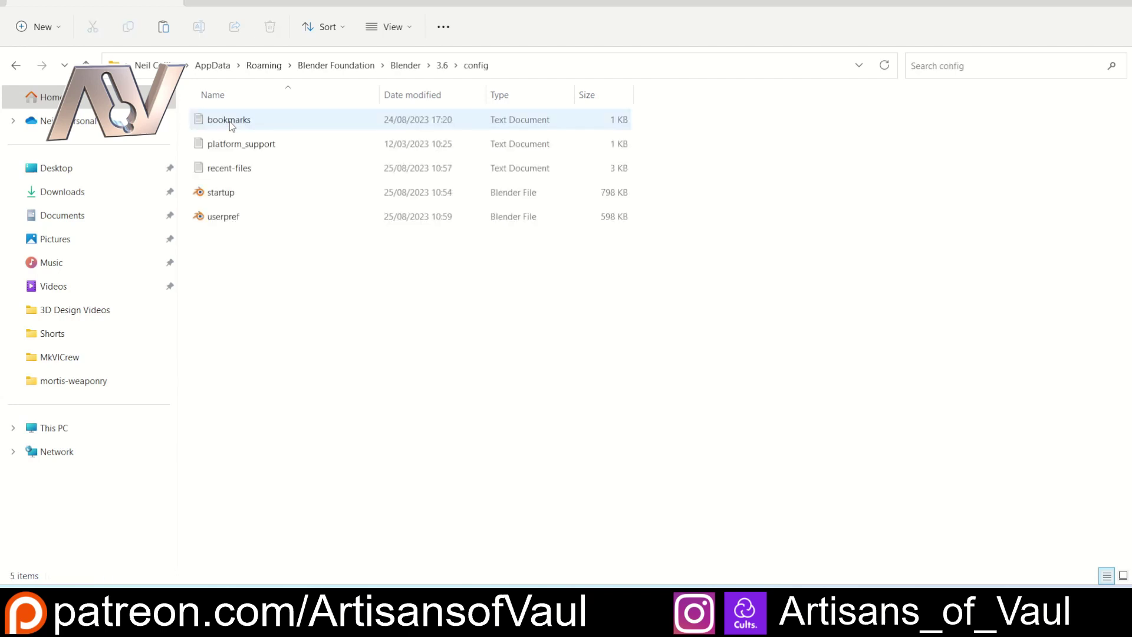
{"action": "left_click", "coordinate": [227, 192]}
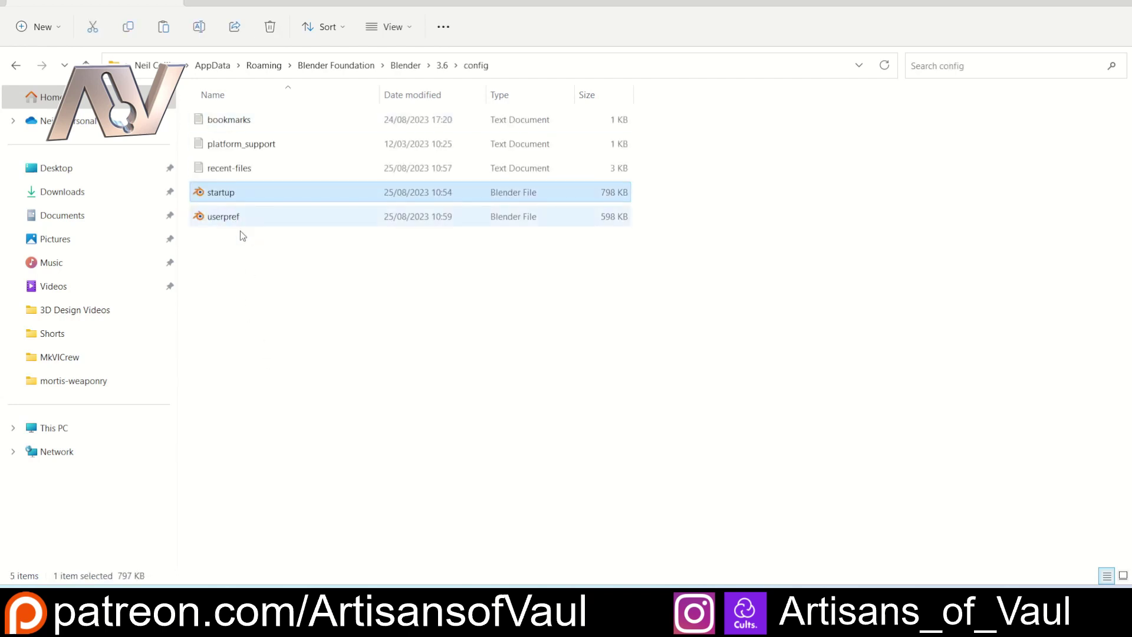
{"action": "left_click", "coordinate": [255, 259]}
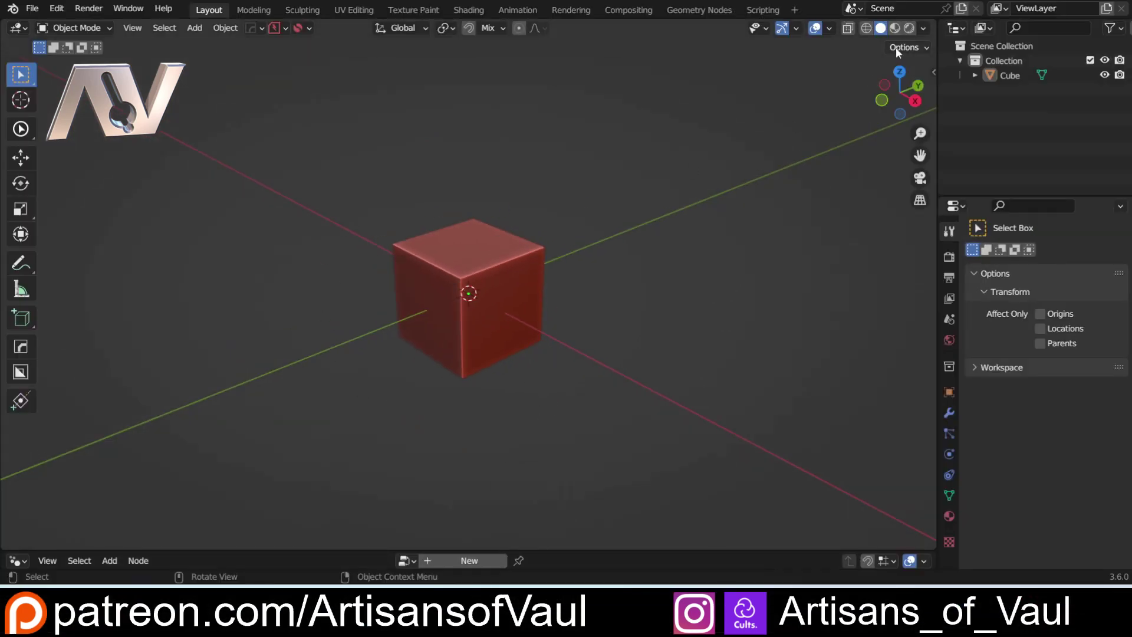
{"action": "left_click", "coordinate": [923, 28]}
{"action": "left_click", "coordinate": [32, 8]}
{"action": "mouse_move", "coordinate": [78, 278]}
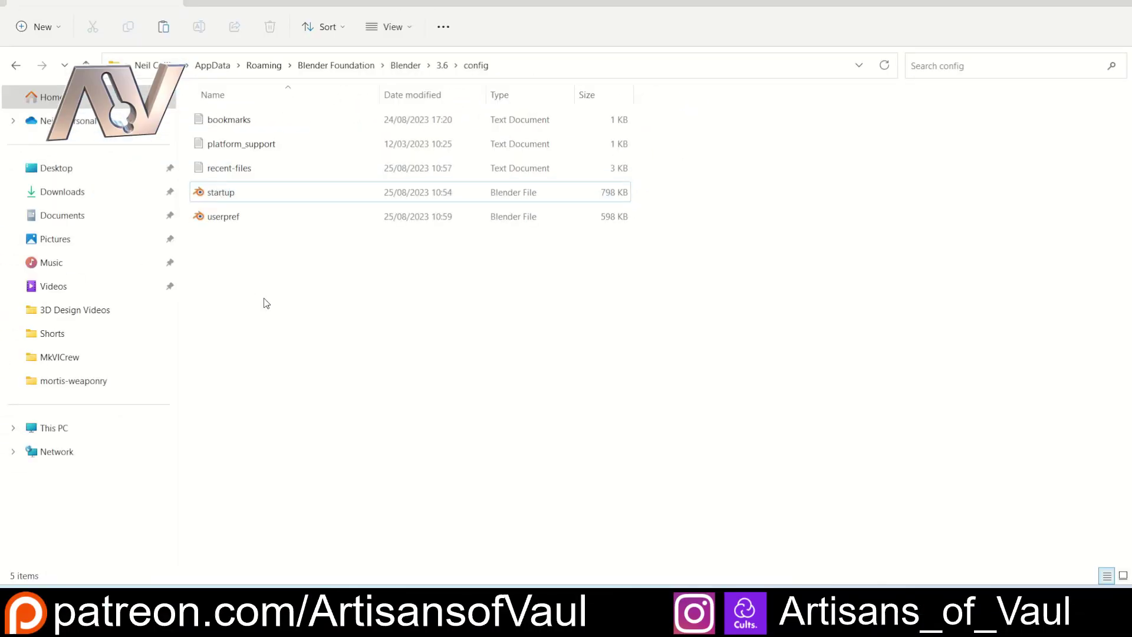
Select both startup and userpref in the config folder and copy them
{"action": "left_click", "coordinate": [256, 197]}
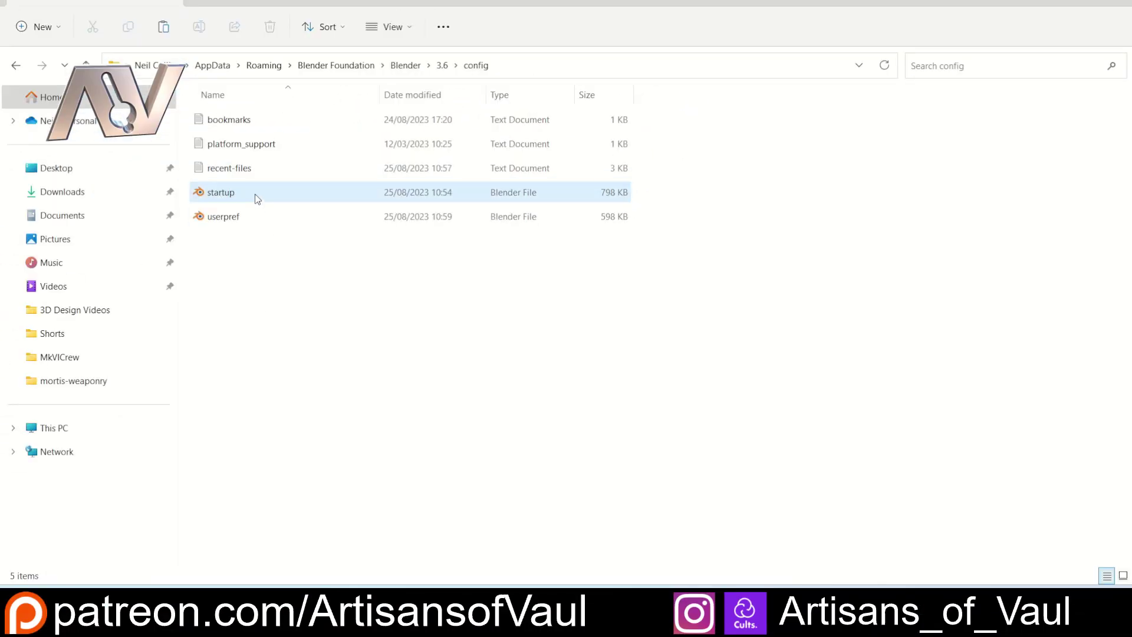
{"action": "left_click", "coordinate": [231, 221]}
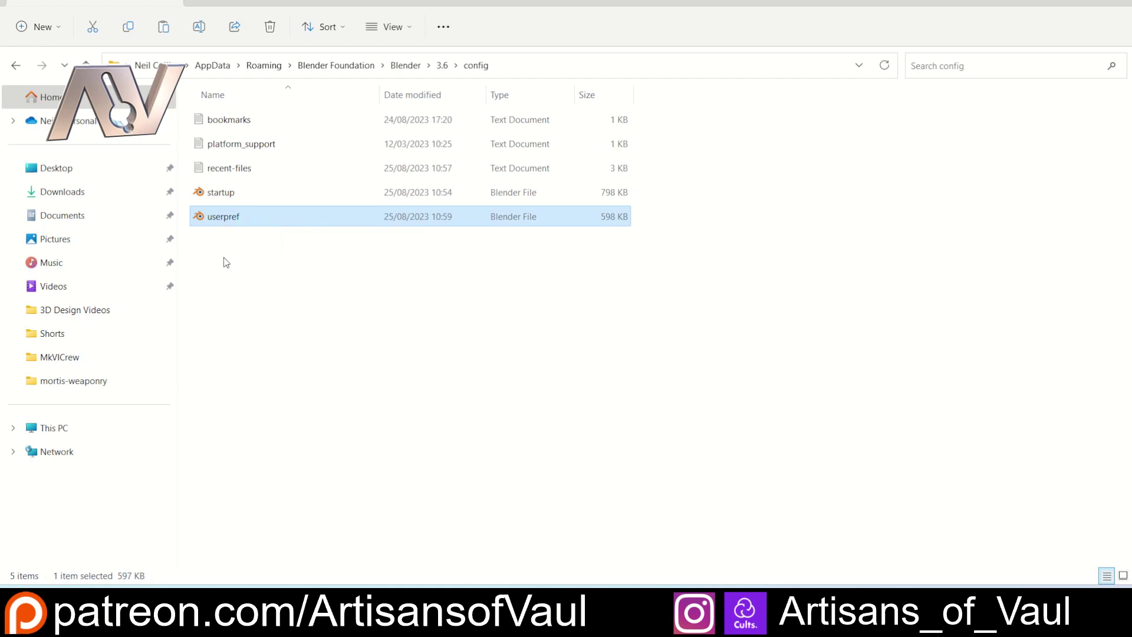
{"action": "left_click_drag", "start_coordinate": [230, 272], "coordinate": [214, 197]}
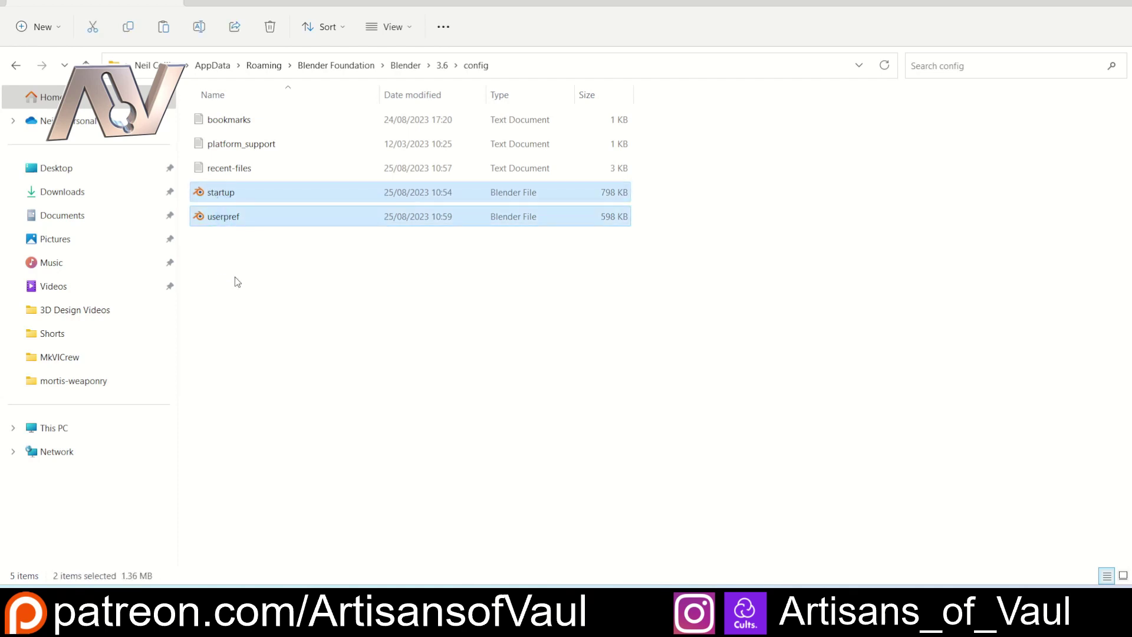
{"action": "right_click", "coordinate": [233, 197]}
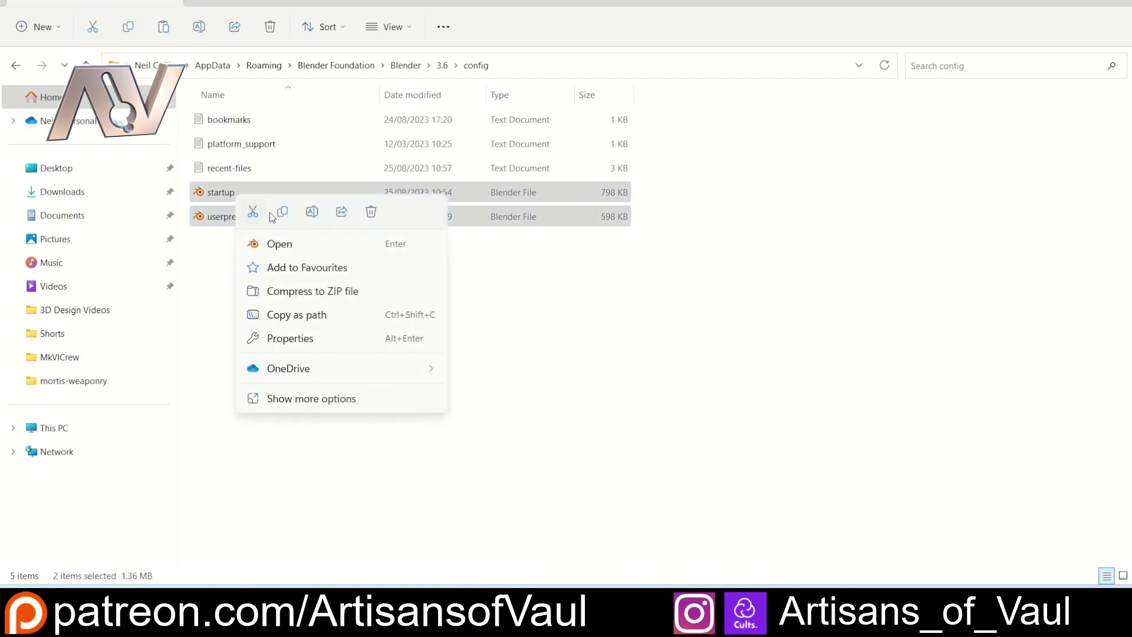
{"action": "left_click", "coordinate": [282, 217]}
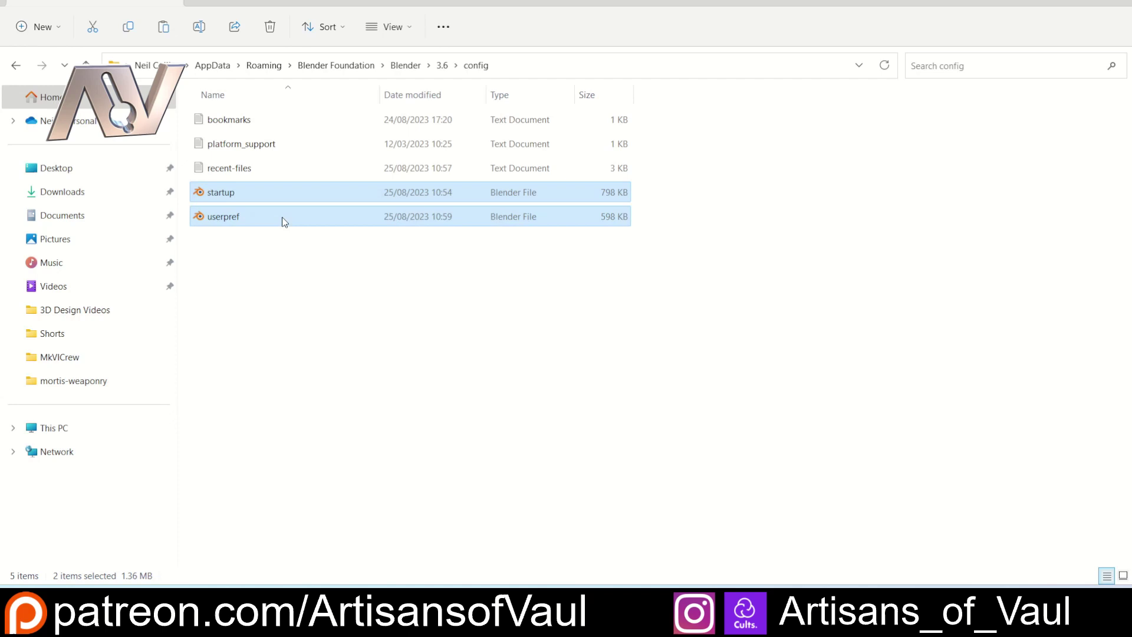
{"action": "left_click", "coordinate": [247, 298]}
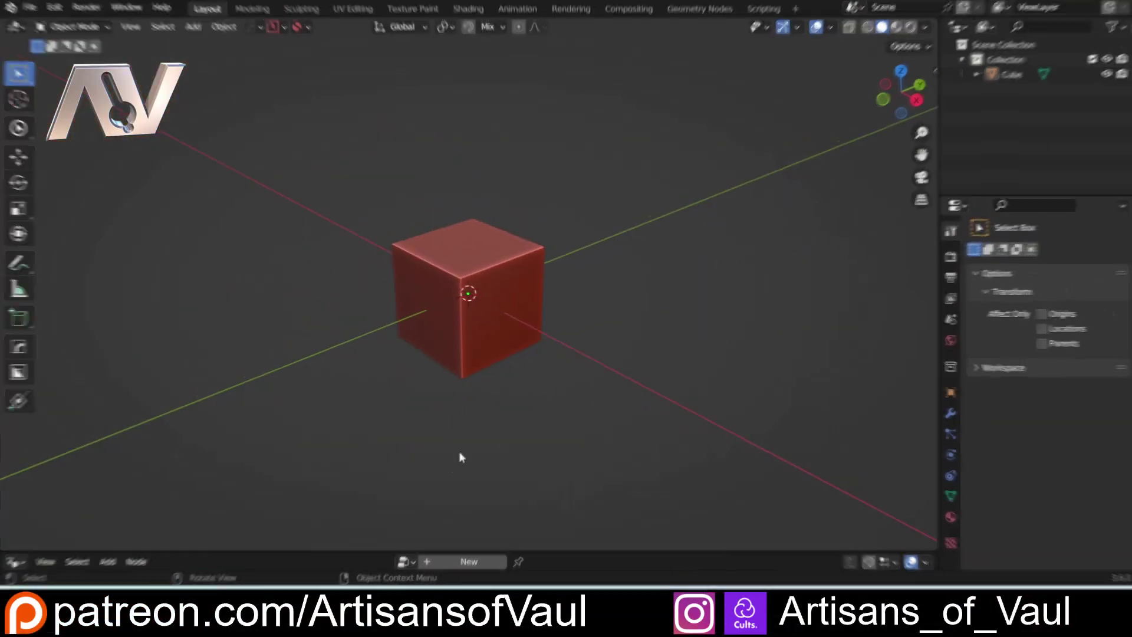
Select the cube and switch it into Edit Mode
{"action": "left_click", "coordinate": [488, 274]}
{"action": "key", "text": "Tab"}
{"action": "left_click", "coordinate": [488, 194]}
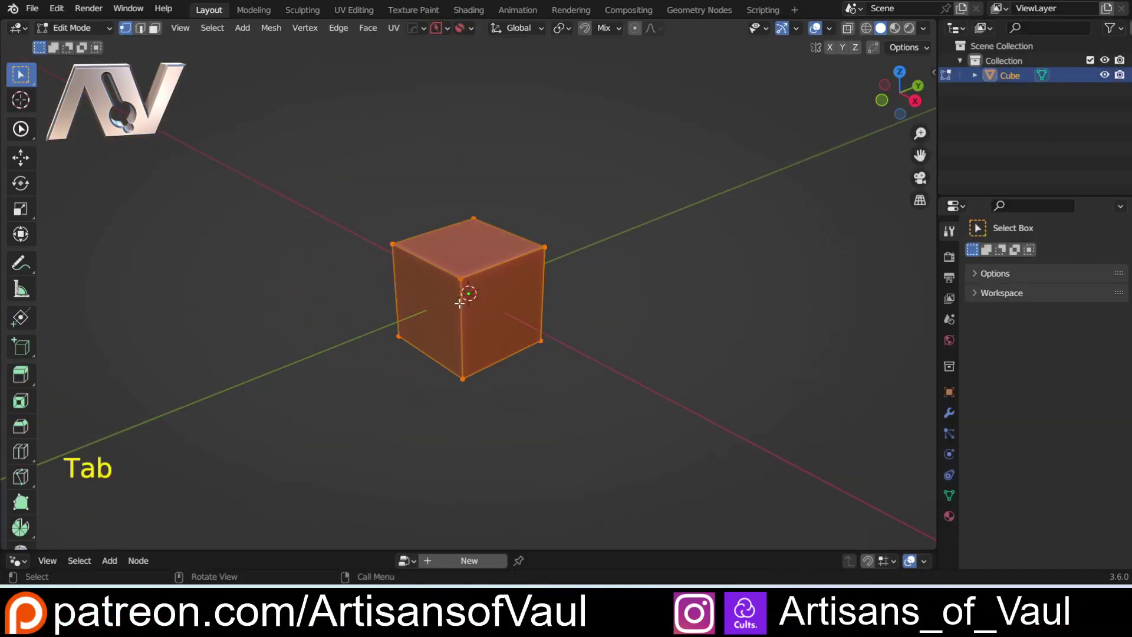
{"action": "scroll", "coordinate": [421, 163], "scroll_direction": "up", "scroll_amount": 4}
{"action": "scroll", "coordinate": [421, 163], "scroll_direction": "down", "scroll_amount": 2}
Select the cube's top, left and right corner vertices, then return to Object Mode
{"action": "left_click", "coordinate": [458, 122]}
{"action": "left_click", "coordinate": [478, 191]}
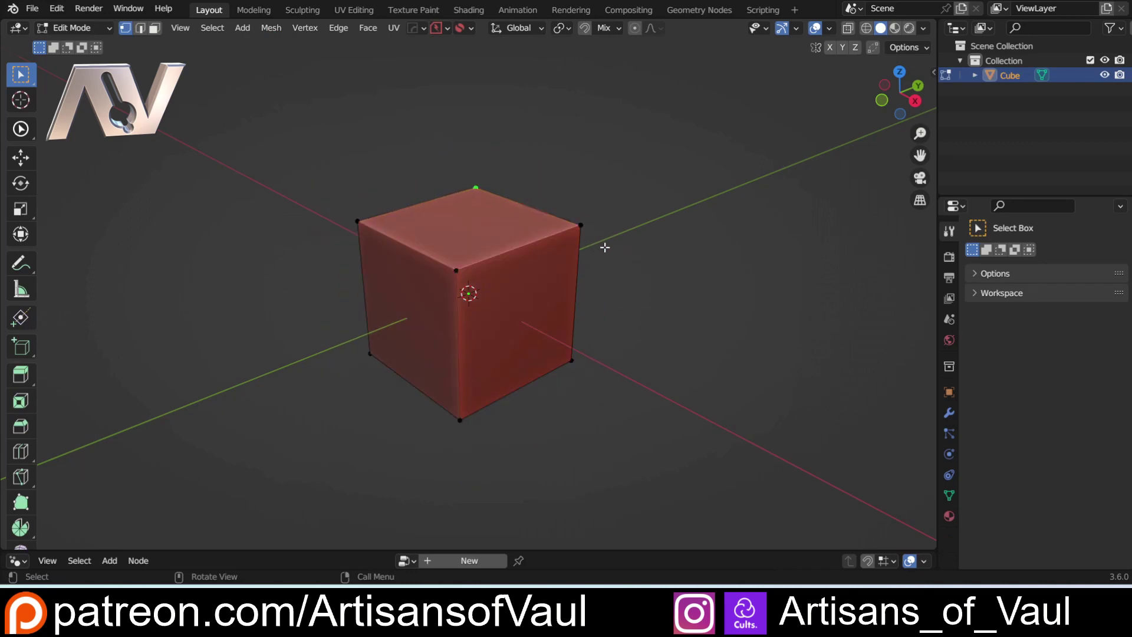
{"action": "left_click", "coordinate": [603, 230]}
{"action": "left_click", "coordinate": [476, 186]}
{"action": "left_click", "coordinate": [358, 221]}
{"action": "left_click", "coordinate": [583, 240]}
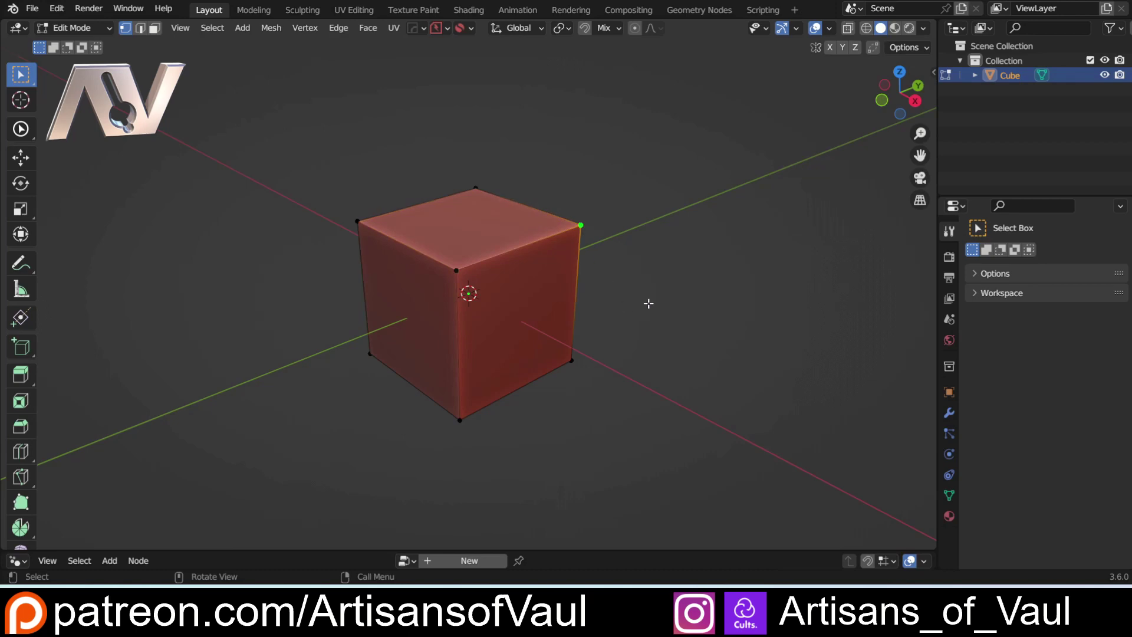
{"action": "key", "text": "Tab"}
{"action": "left_click", "coordinate": [664, 221]}
Open Preferences and expand the 3D Viewport section of the Themes settings
{"action": "left_click", "coordinate": [57, 8]}
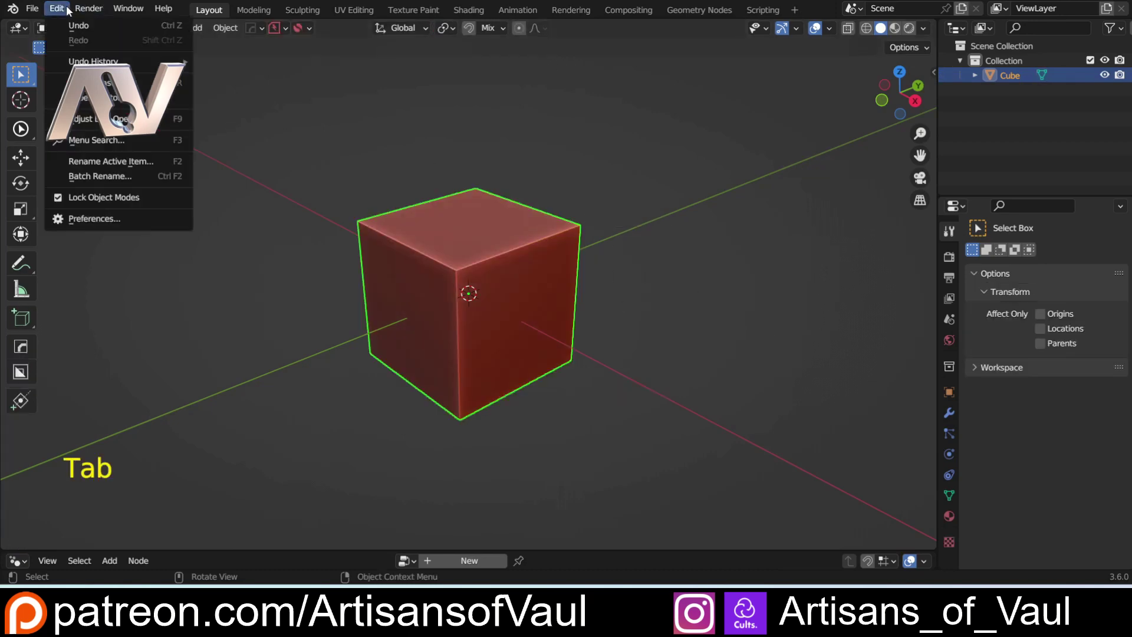
{"action": "left_click", "coordinate": [86, 217]}
{"action": "left_click_drag", "start_coordinate": [196, 30], "coordinate": [328, 138]}
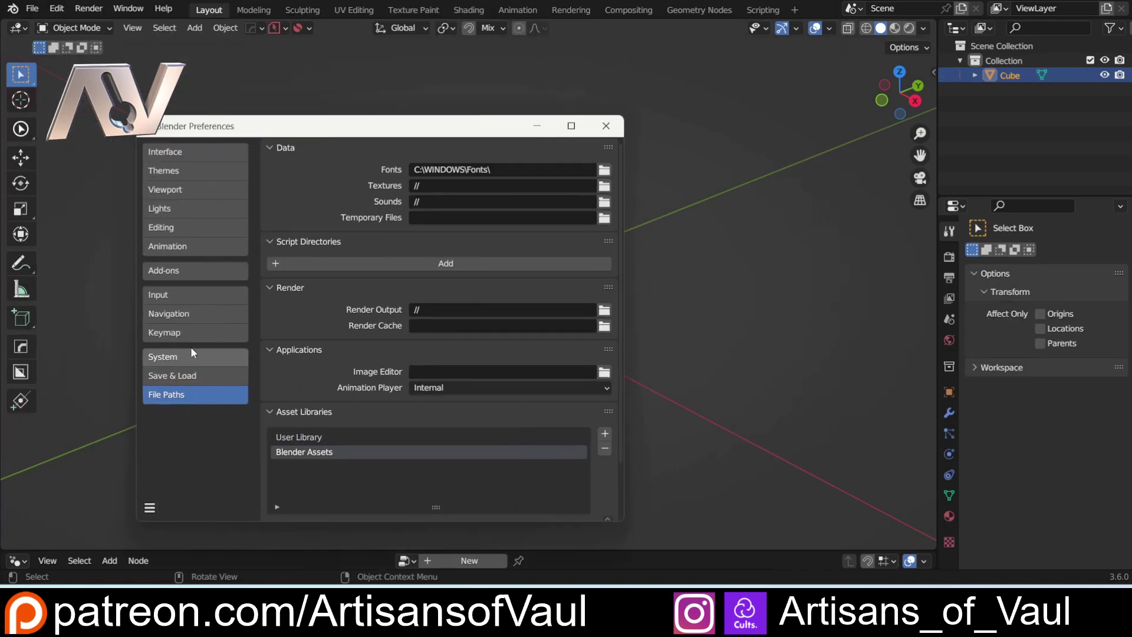
{"action": "left_click", "coordinate": [171, 174]}
{"action": "left_click", "coordinate": [275, 270]}
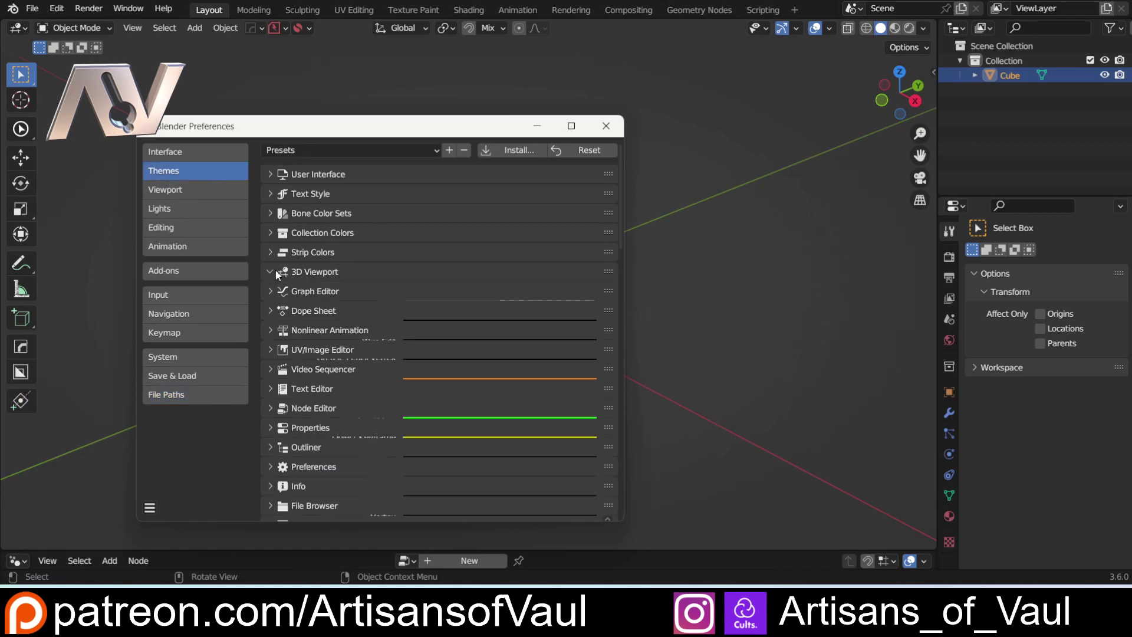
{"action": "scroll", "coordinate": [367, 367], "scroll_direction": "down", "scroll_amount": 15}
{"action": "scroll", "coordinate": [415, 380], "scroll_direction": "down", "scroll_amount": 15}
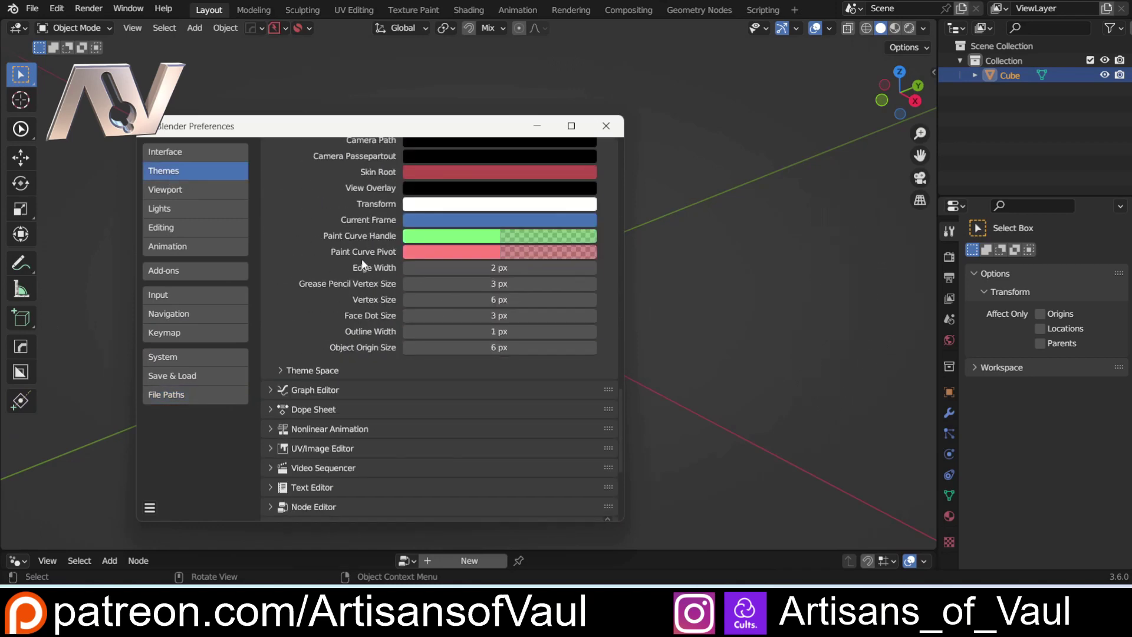
Set Vertex Size to 16 px and Edge Width to 8 px, then save preferences and close the window
{"action": "left_click", "coordinate": [519, 302]}
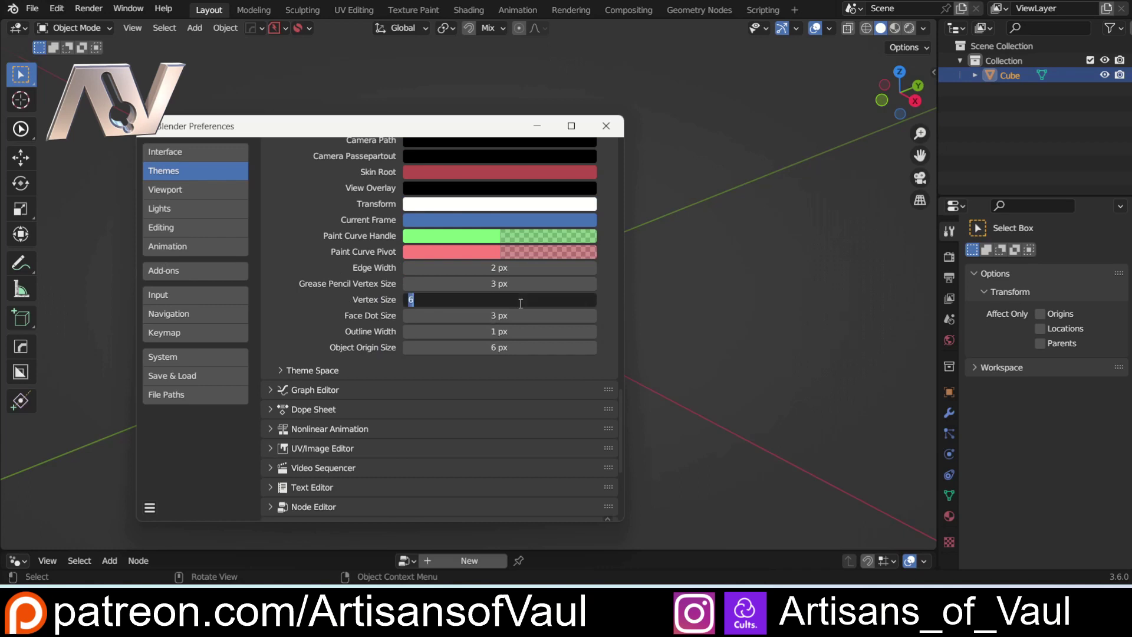
{"action": "type", "text": "16"}
{"action": "key", "text": "Return"}
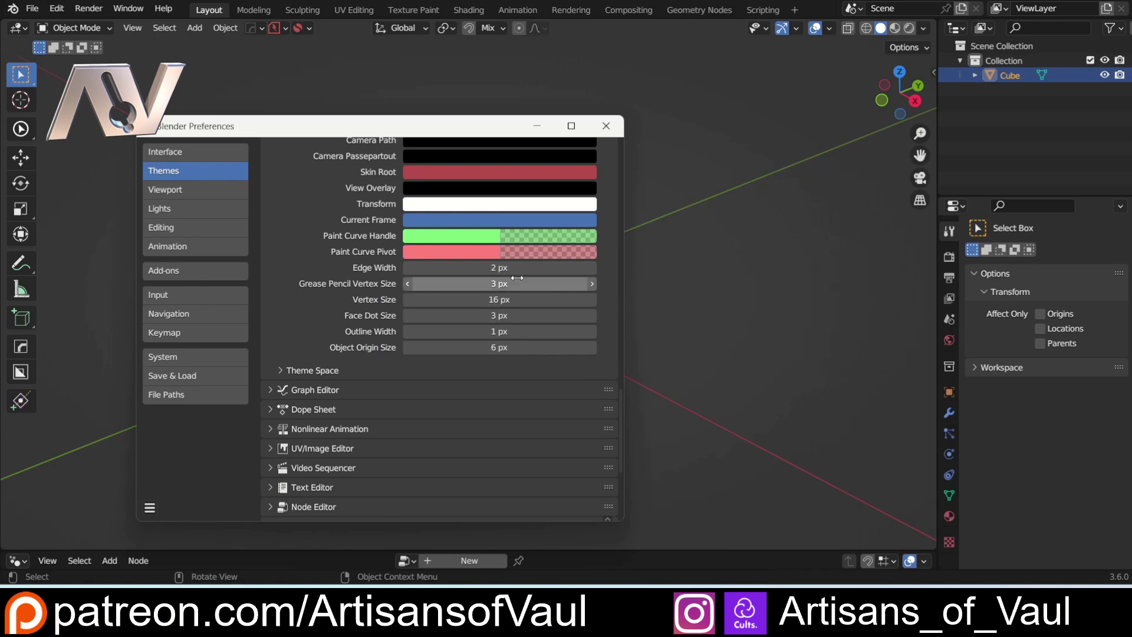
{"action": "left_click", "coordinate": [524, 270]}
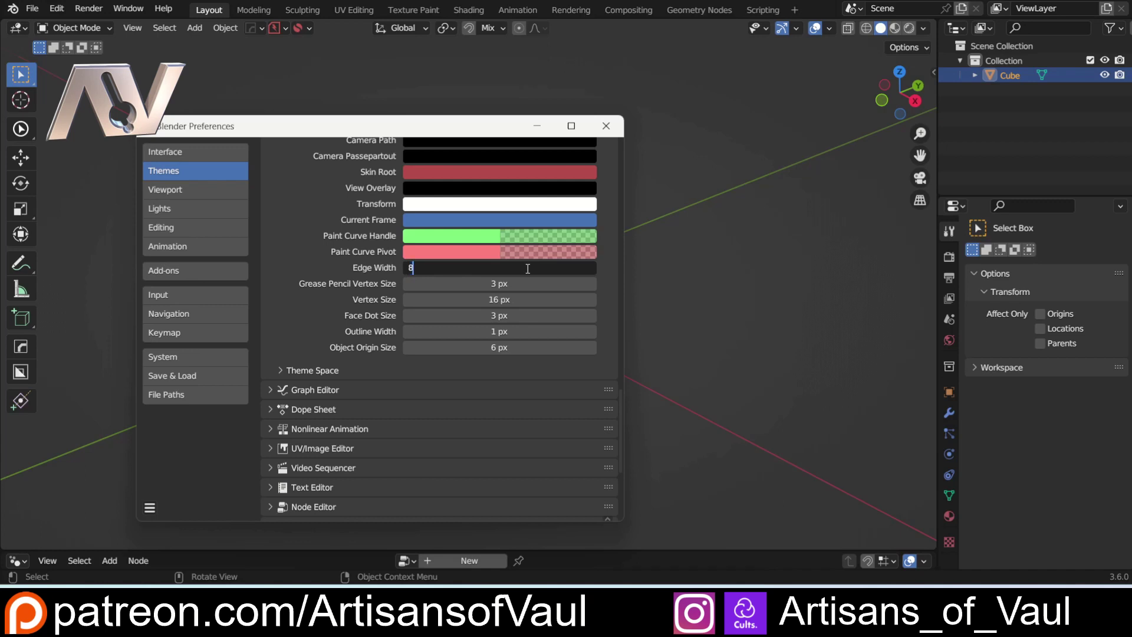
{"action": "key", "text": "Return"}
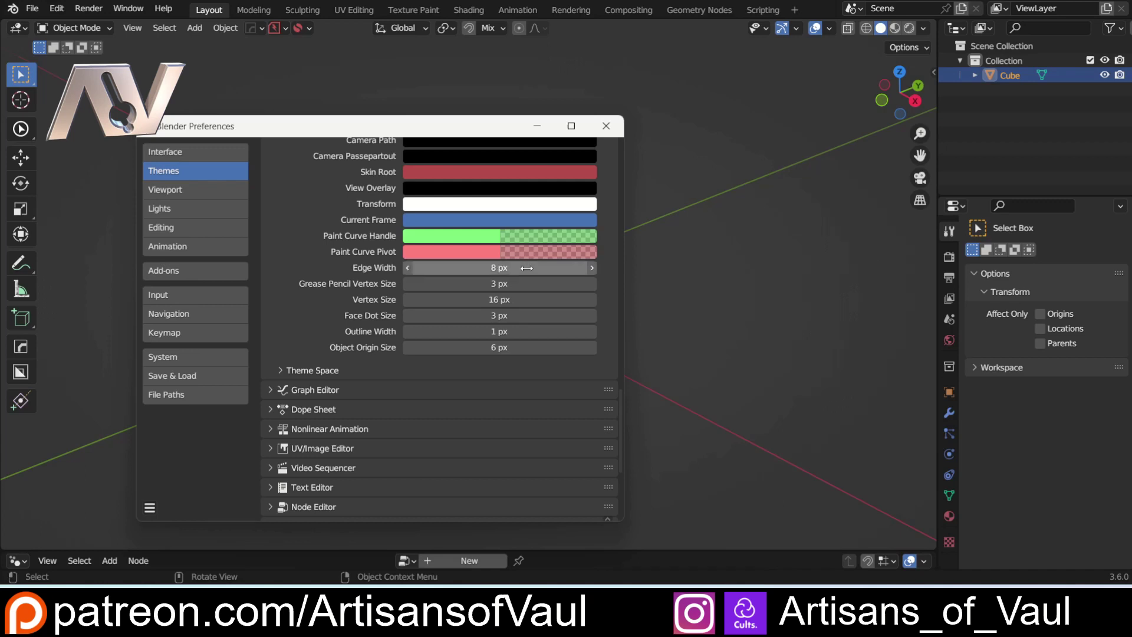
{"action": "left_click", "coordinate": [148, 508]}
{"action": "left_click", "coordinate": [201, 469]}
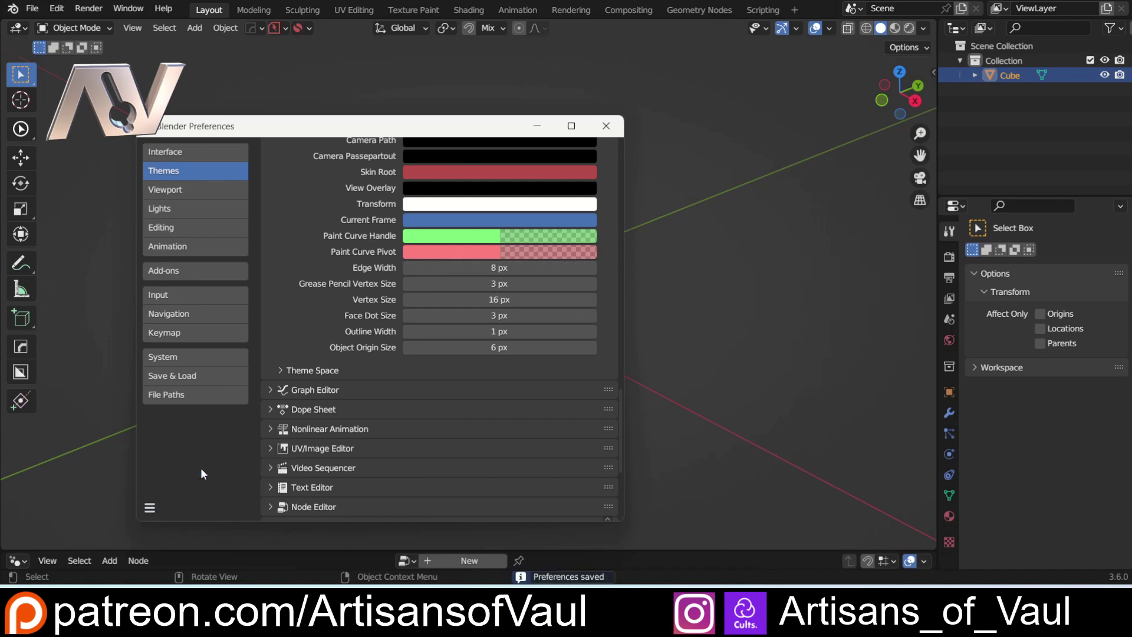
{"action": "left_click", "coordinate": [606, 126]}
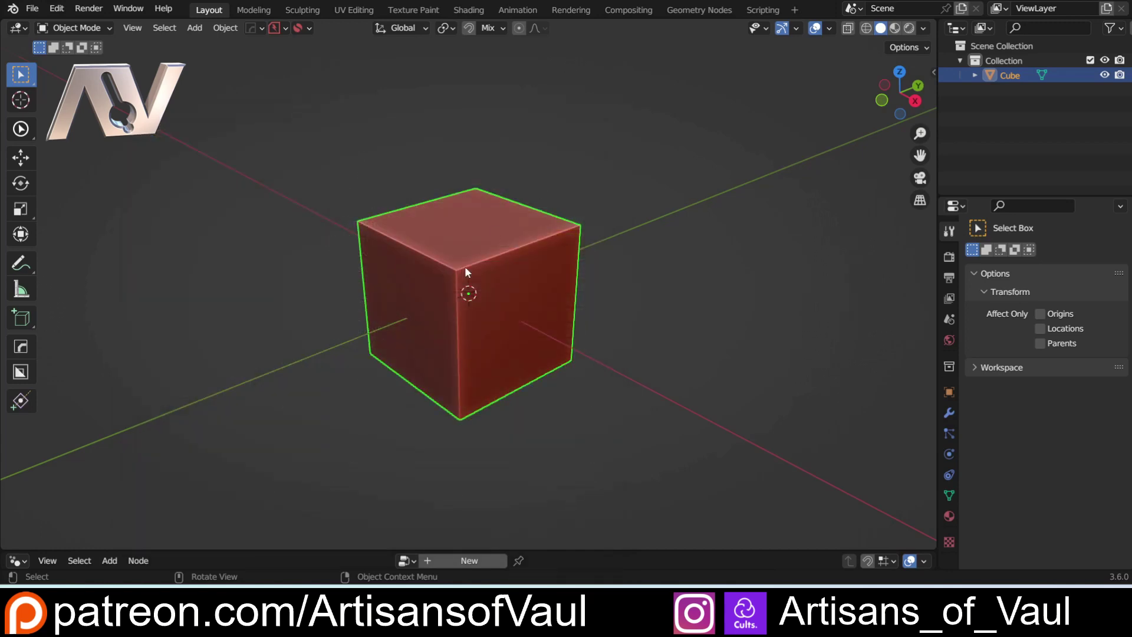
In Edit Mode, switch to edge selection and select the cube's top-front edge
{"action": "key", "text": "Tab"}
{"action": "left_click", "coordinate": [329, 262]}
{"action": "scroll", "coordinate": [450, 304], "scroll_direction": "up", "scroll_amount": 3}
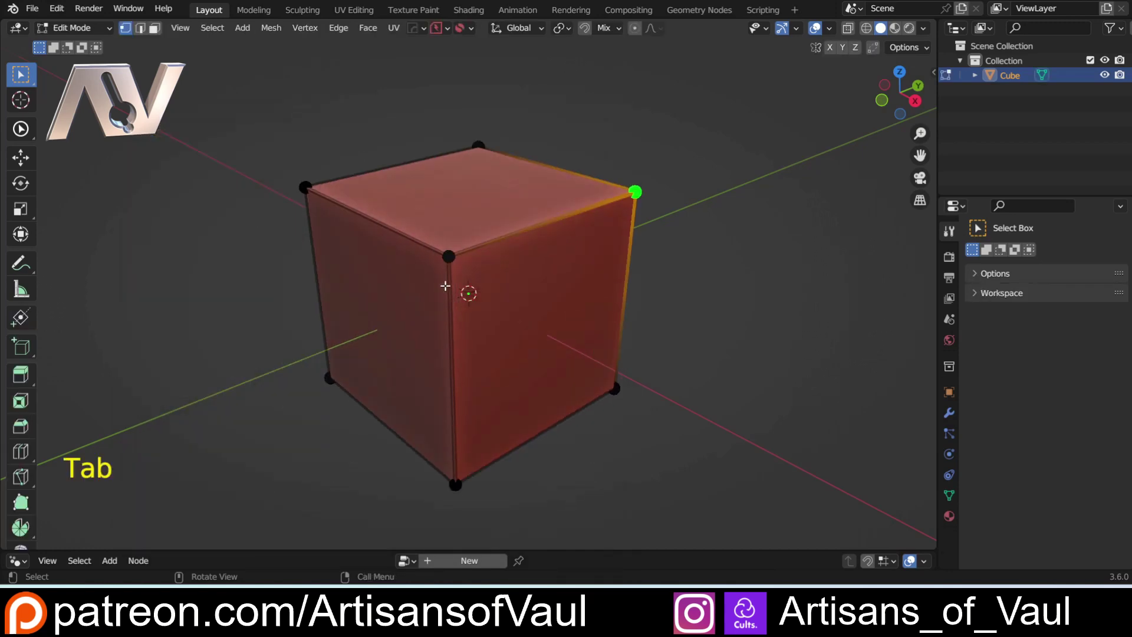
{"action": "middle_click_drag", "start_coordinate": [448, 286], "coordinate": [450, 305]}
{"action": "left_click", "coordinate": [449, 307]}
{"action": "key", "text": "Tab"}
{"action": "left_click", "coordinate": [518, 368]}
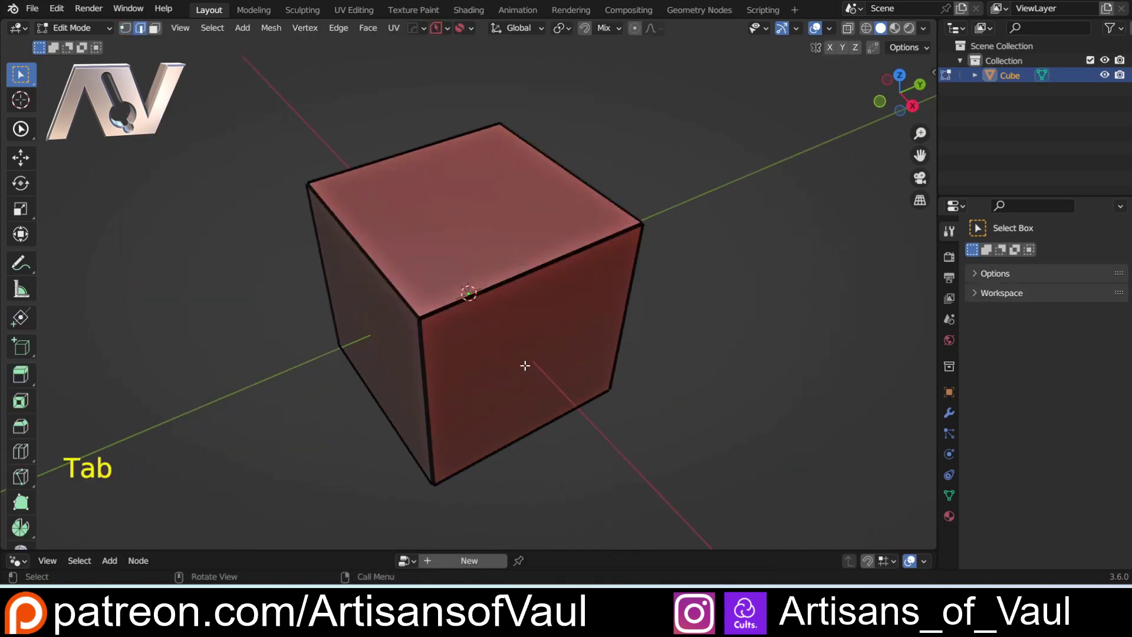
{"action": "left_click", "coordinate": [462, 316]}
Switch back to vertex selection, return the cube to Object Mode and deselect it
{"action": "key", "text": "Tab"}
{"action": "left_click", "coordinate": [420, 319]}
{"action": "left_click", "coordinate": [420, 318]}
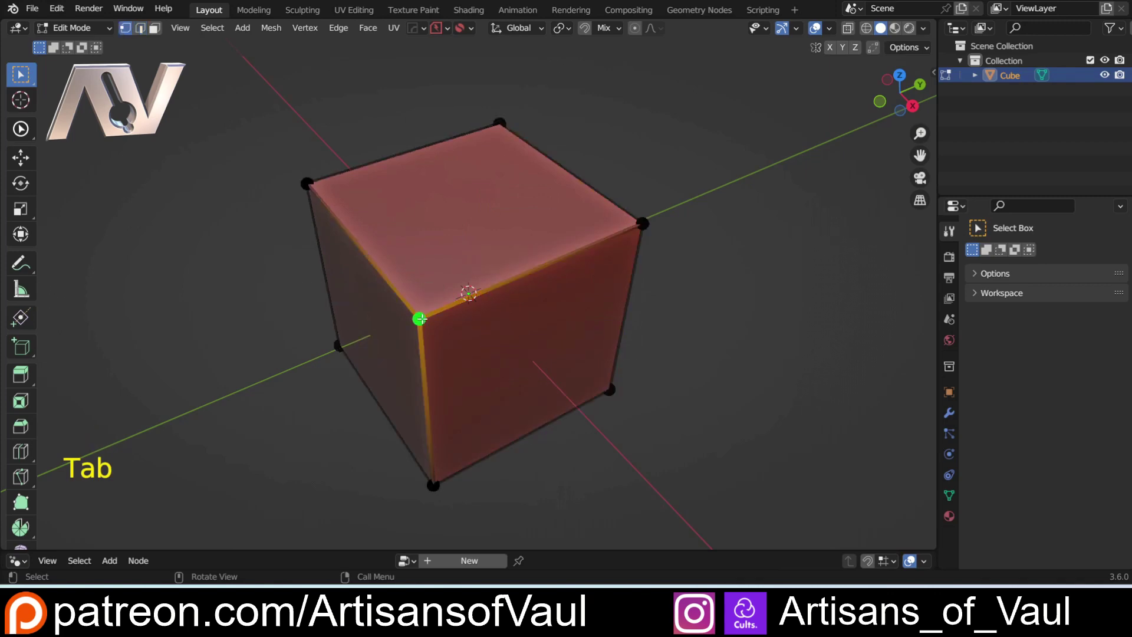
{"action": "scroll", "coordinate": [492, 128], "scroll_direction": "down", "scroll_amount": 4}
{"action": "middle_click_drag", "start_coordinate": [492, 128], "coordinate": [471, 245]}
{"action": "scroll", "coordinate": [498, 189], "scroll_direction": "up", "scroll_amount": 4}
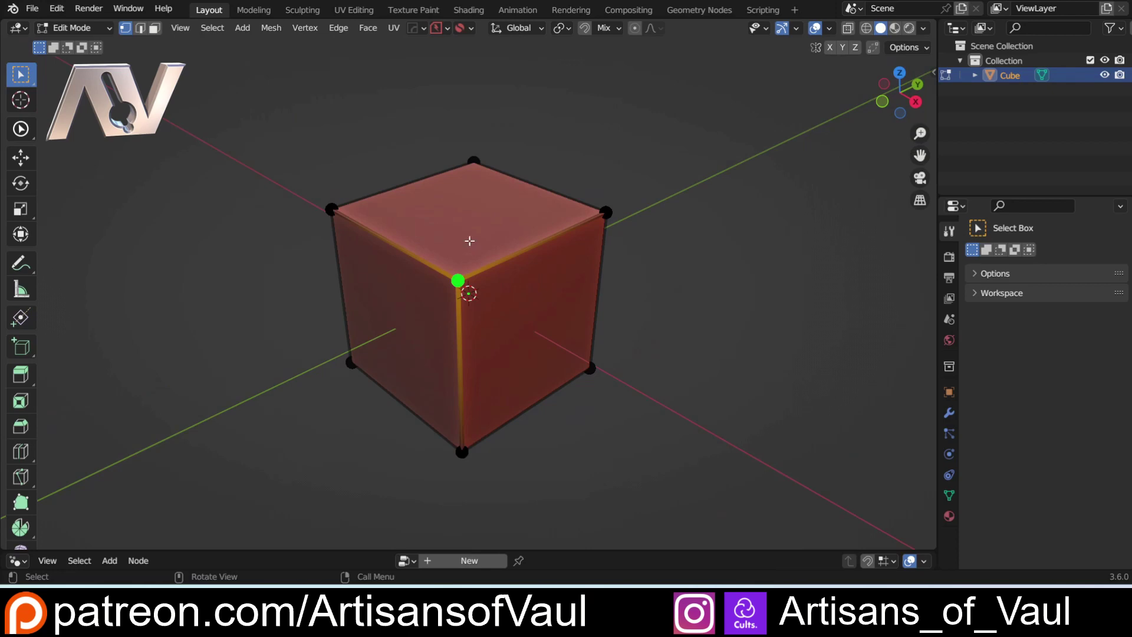
{"action": "key", "text": "Tab"}
{"action": "left_click", "coordinate": [657, 168]}
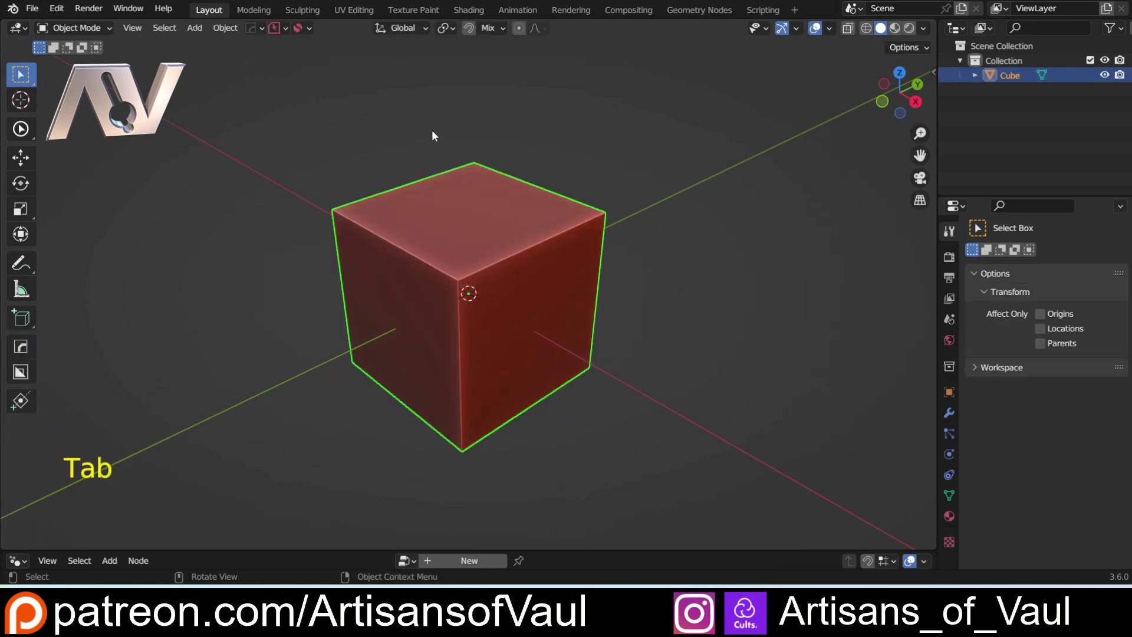
{"action": "left_click", "coordinate": [432, 130]}
Start a new General scene without saving and view its cube in Edit Mode from a high corner
{"action": "left_click", "coordinate": [32, 9]}
{"action": "mouse_move", "coordinate": [105, 25]}
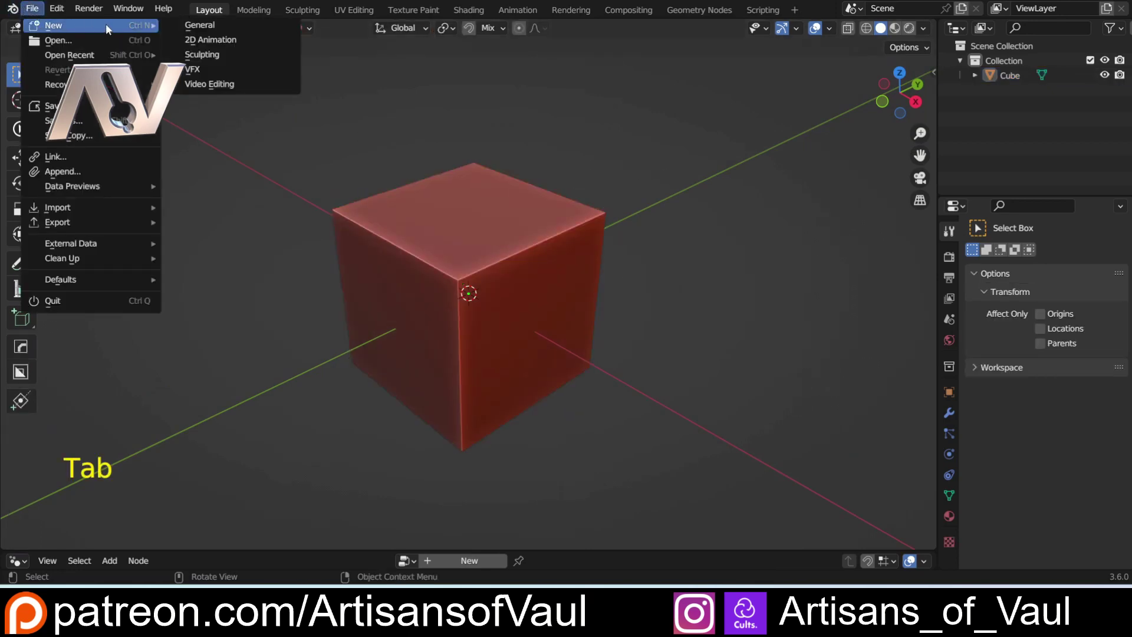
{"action": "left_click", "coordinate": [208, 29]}
{"action": "left_click", "coordinate": [601, 318]}
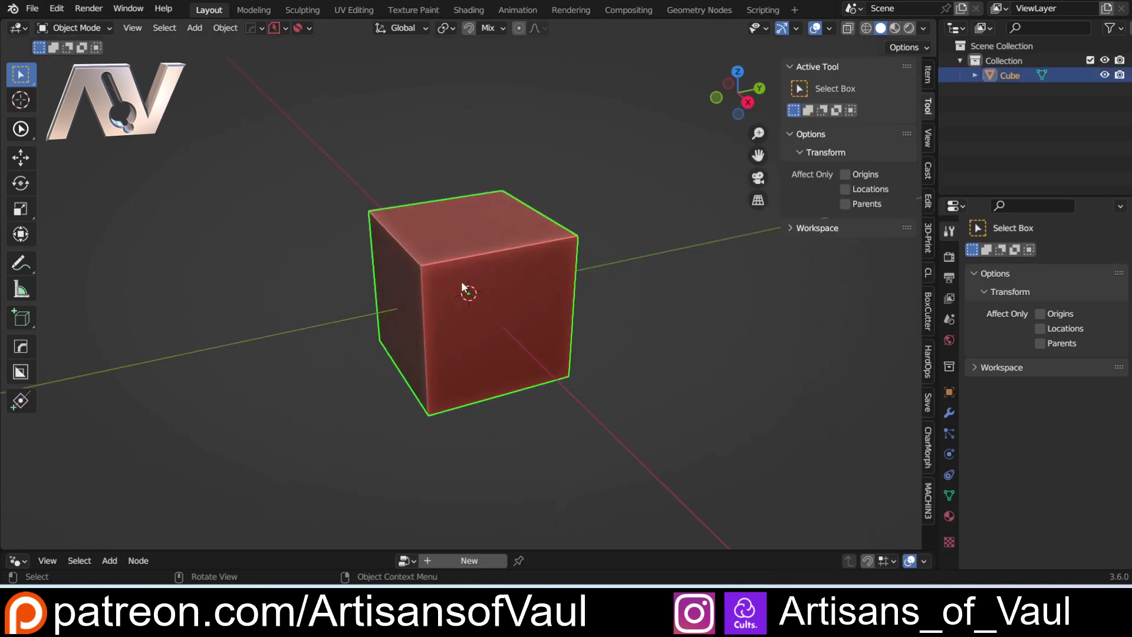
{"action": "key", "text": "Tab"}
{"action": "scroll", "coordinate": [359, 283], "scroll_direction": "up", "scroll_amount": 4}
{"action": "middle_click_drag", "start_coordinate": [472, 288], "coordinate": [468, 253]}
{"action": "scroll", "coordinate": [480, 263], "scroll_direction": "down", "scroll_amount": 2}
Delete userpref from the config folder, then select the saved userpref copy in BlenderSettings
{"action": "key", "text": "Tab"}
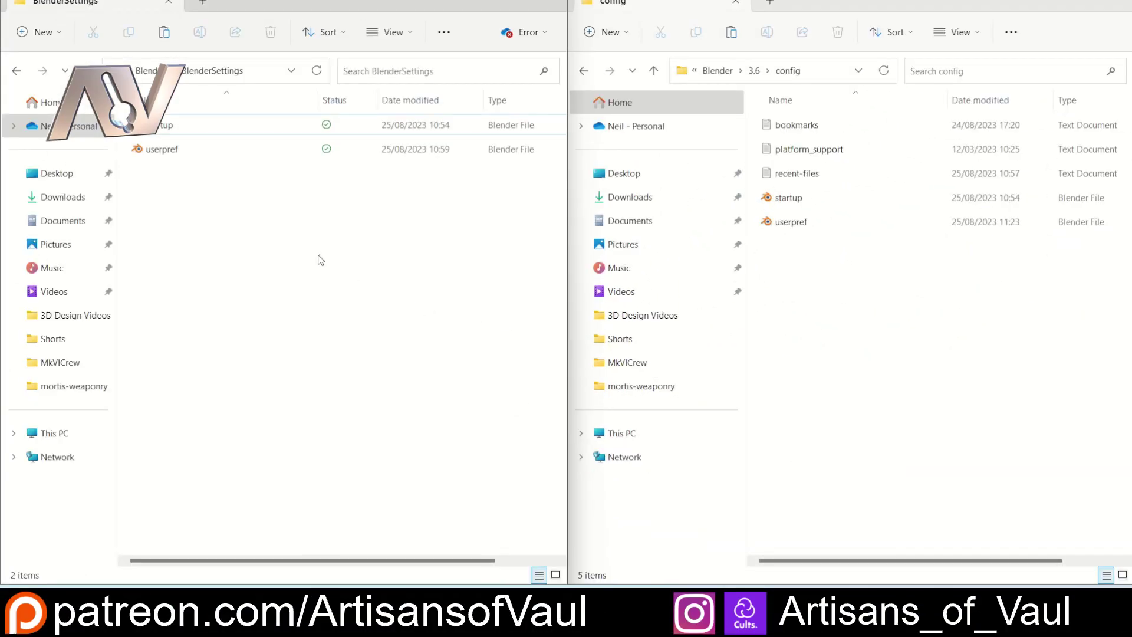
{"action": "left_click", "coordinate": [803, 223]}
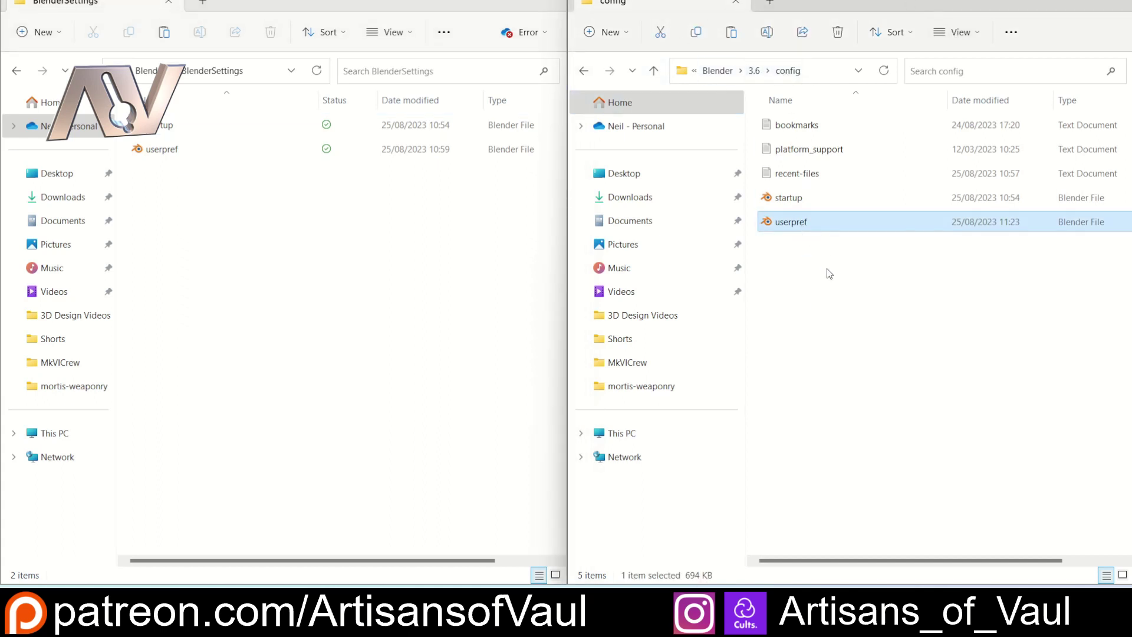
{"action": "key", "text": "Delete"}
{"action": "left_click", "coordinate": [167, 151]}
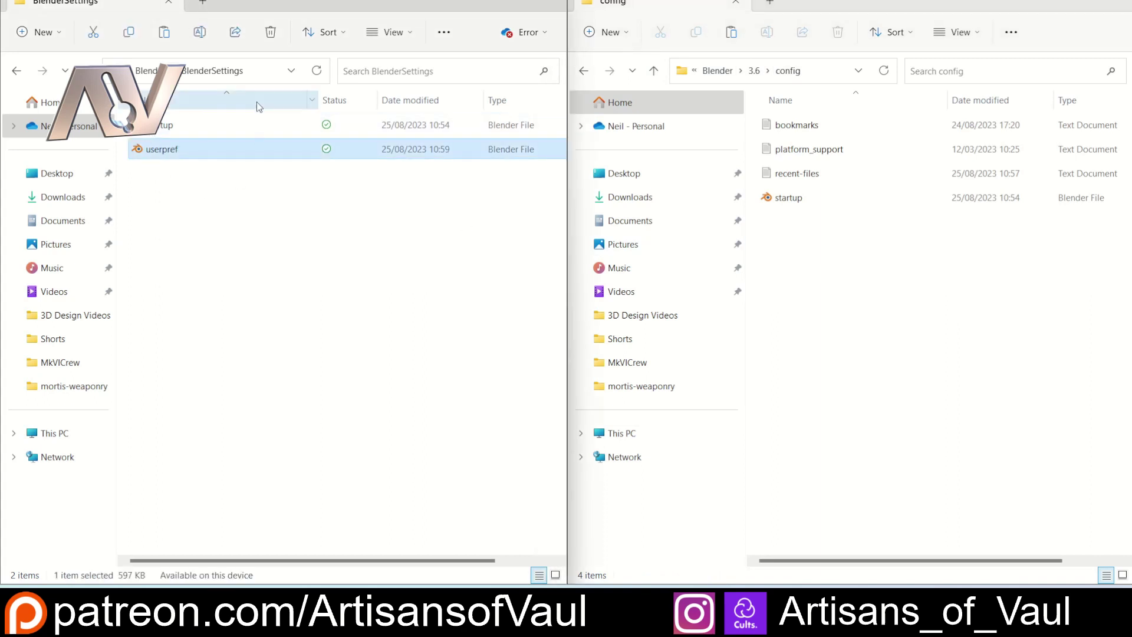
{"action": "right_click", "coordinate": [854, 241]}
{"action": "left_click", "coordinate": [839, 259]}
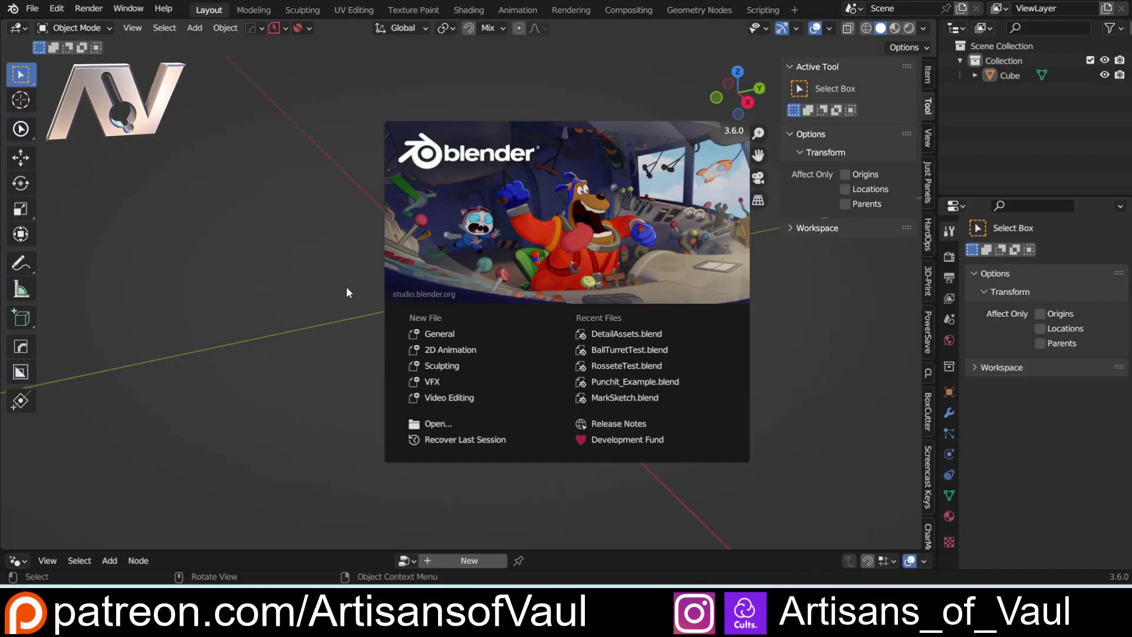
Dismiss the splash screen, view the cube's small vertices in Edit Mode, then return to Object Mode
{"action": "left_click", "coordinate": [346, 291]}
{"action": "left_click", "coordinate": [493, 293]}
{"action": "key", "text": "Tab"}
{"action": "left_click", "coordinate": [374, 295]}
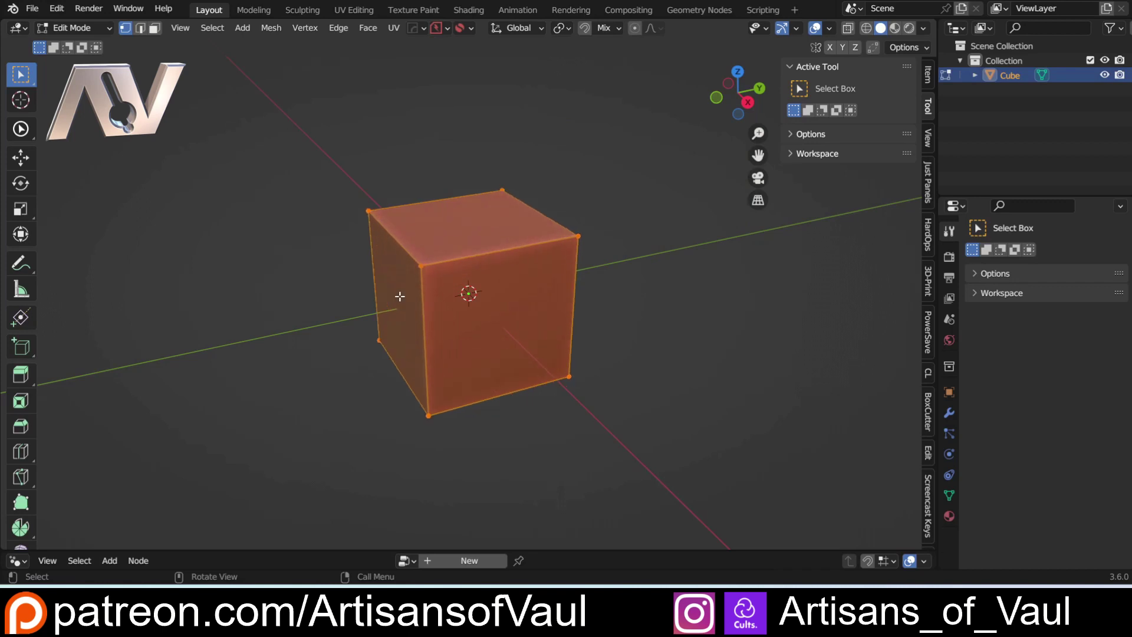
{"action": "middle_click_drag", "start_coordinate": [339, 255], "coordinate": [400, 269]}
{"action": "key", "text": "Tab"}
{"action": "left_click", "coordinate": [416, 227]}
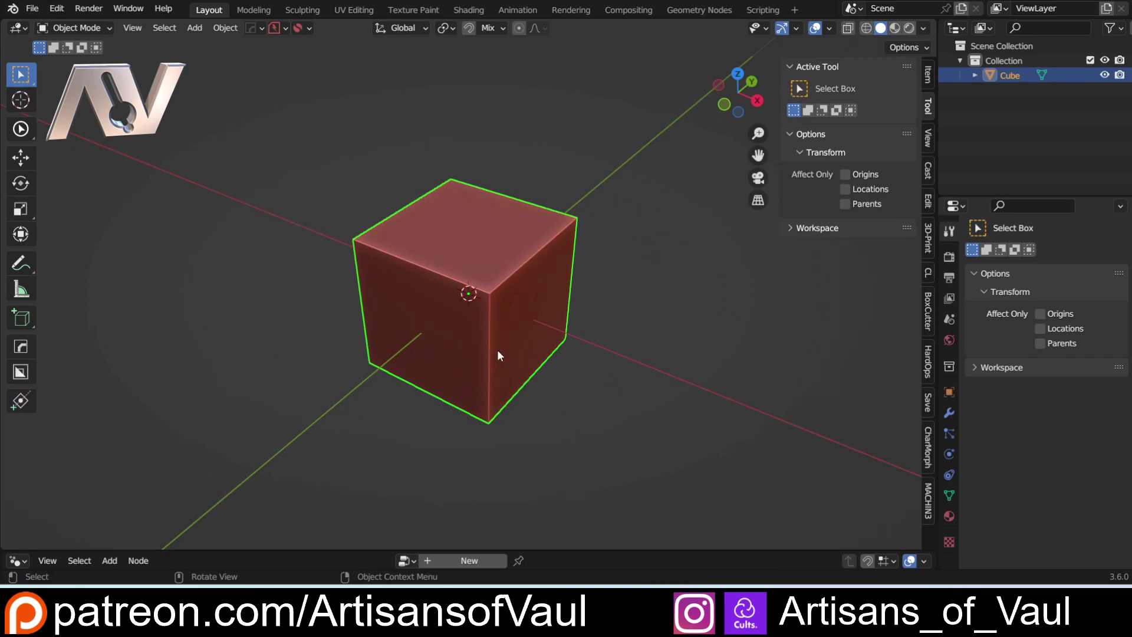
{"action": "middle_click_drag", "start_coordinate": [498, 356], "coordinate": [481, 339]}
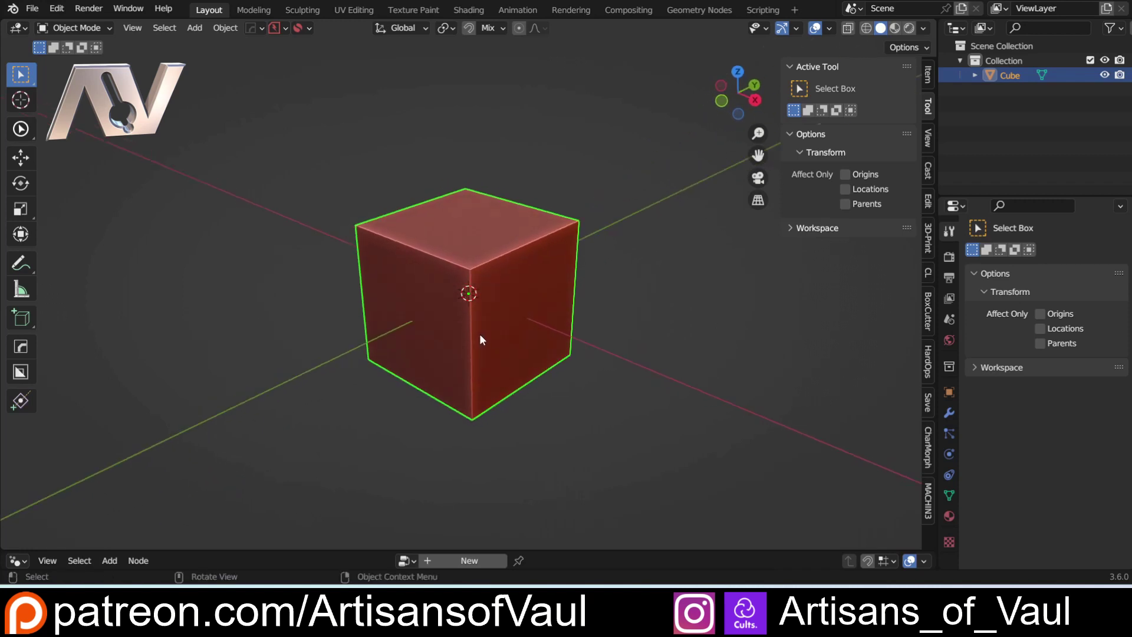